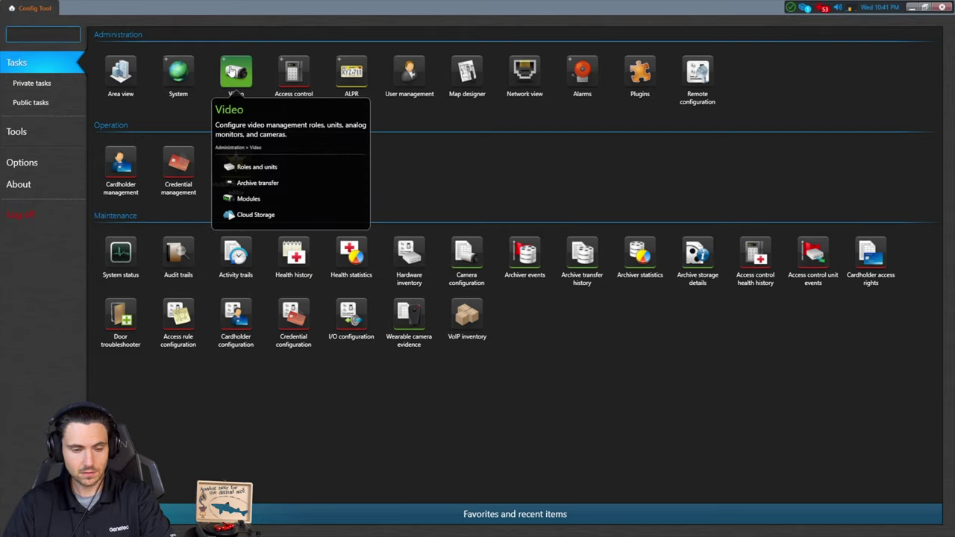
- Open the Video configuration task and select the Bosch Starlight 6000 camera under the Archiver's Bosch Starlight 6000 unit
click(233, 71)
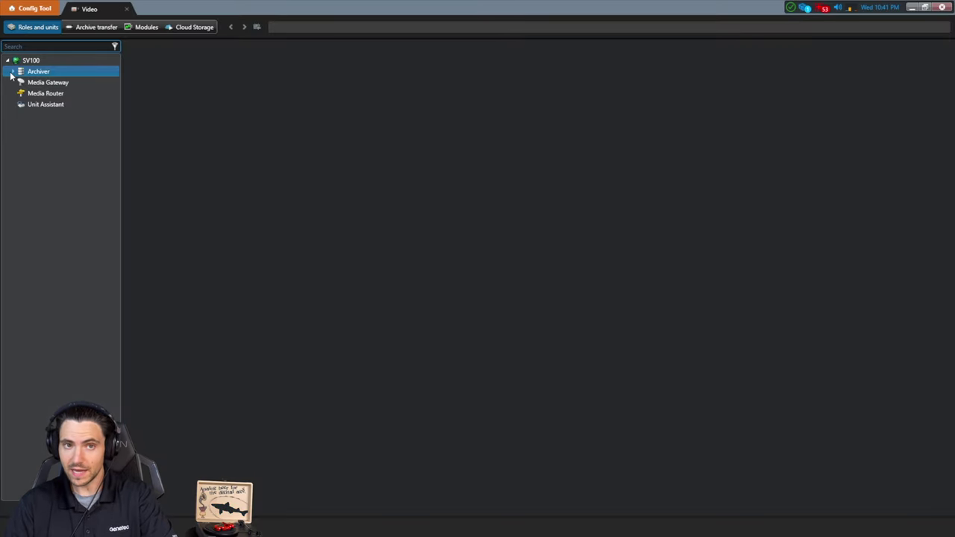
click(12, 71)
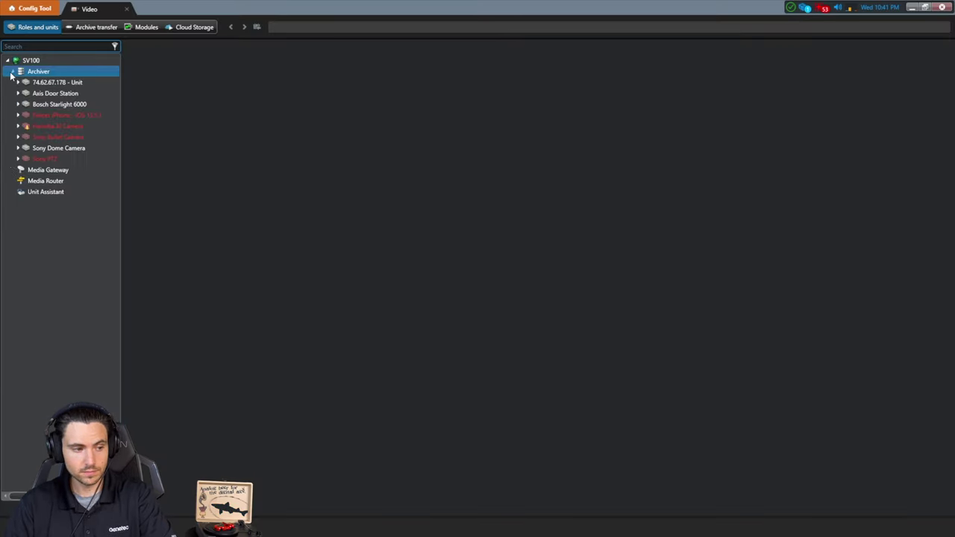
click(24, 104)
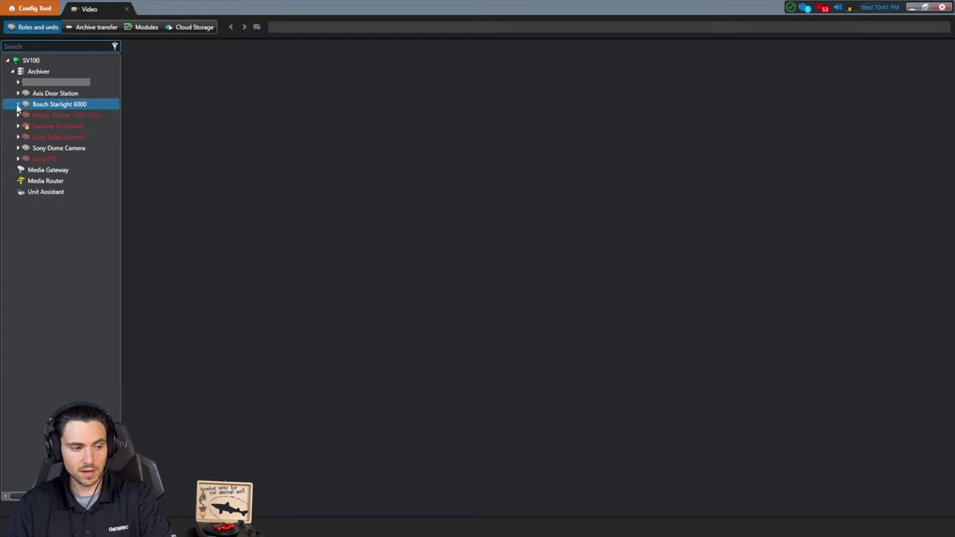
click(18, 105)
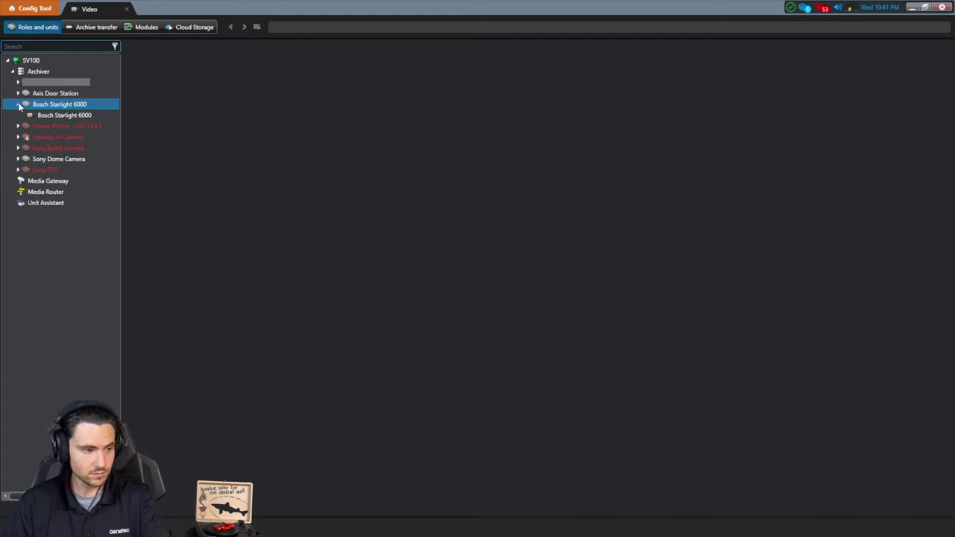
click(42, 117)
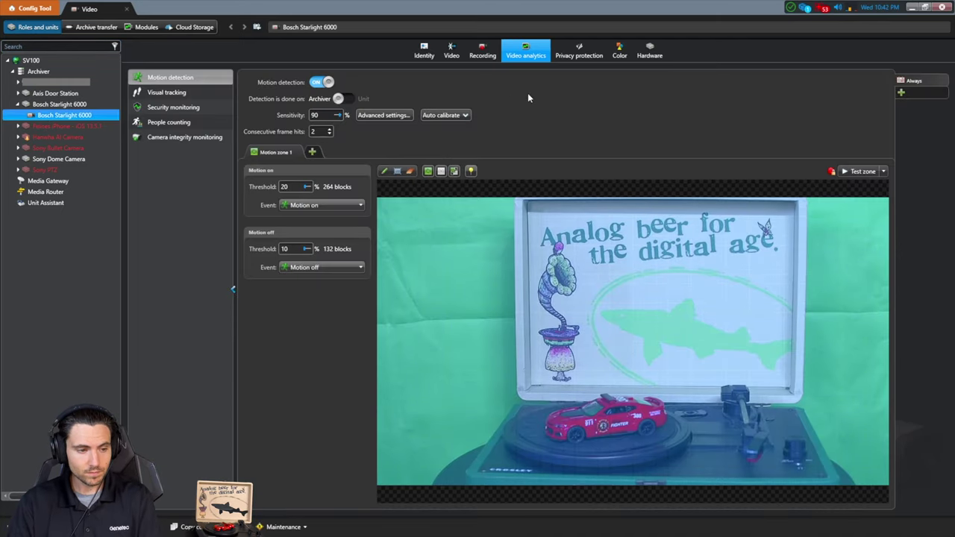
- View the camera's identity details and open the motion detection settings in its video analytics
click(424, 50)
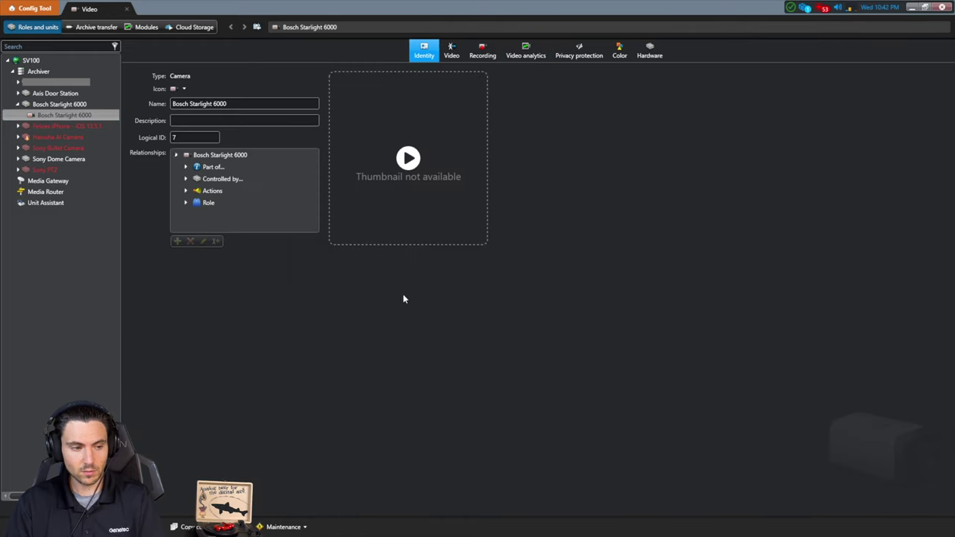
click(529, 49)
click(168, 76)
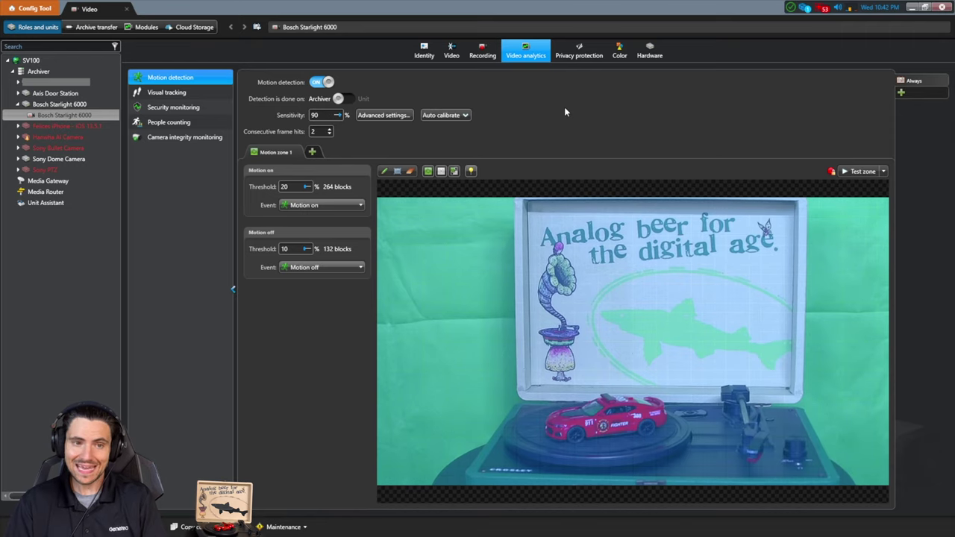
- Try motion detection on the unit and on the Archiver, toggle detection off and on, and discard the pending changes
click(341, 98)
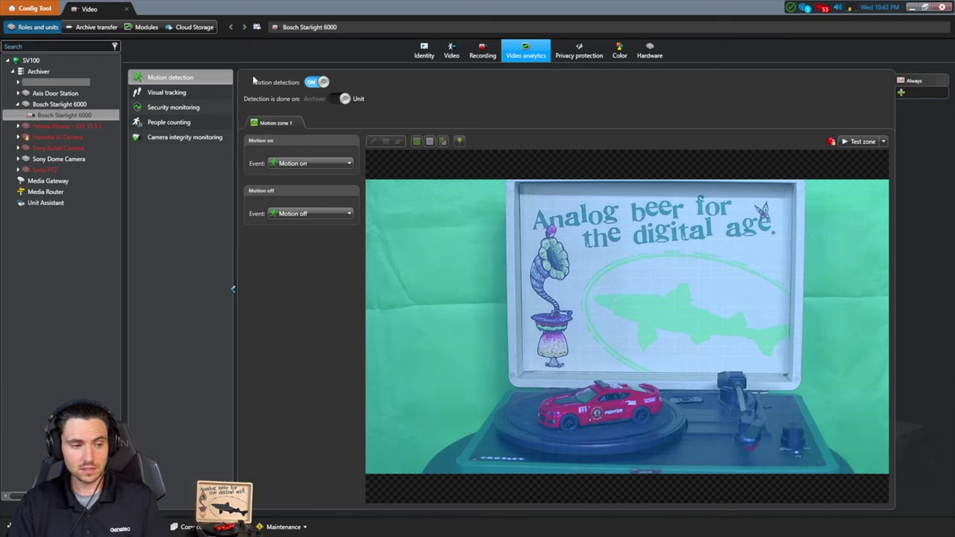
click(320, 82)
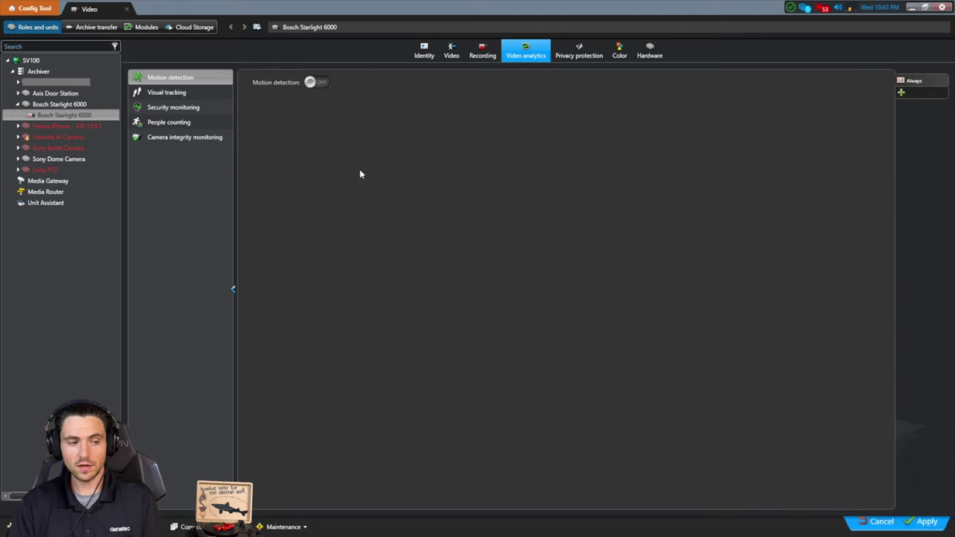
click(319, 83)
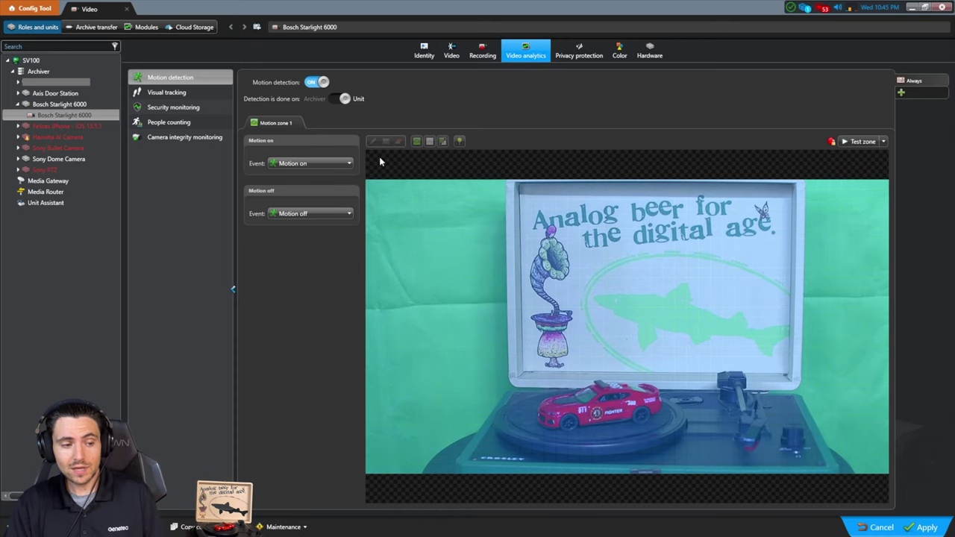
click(344, 100)
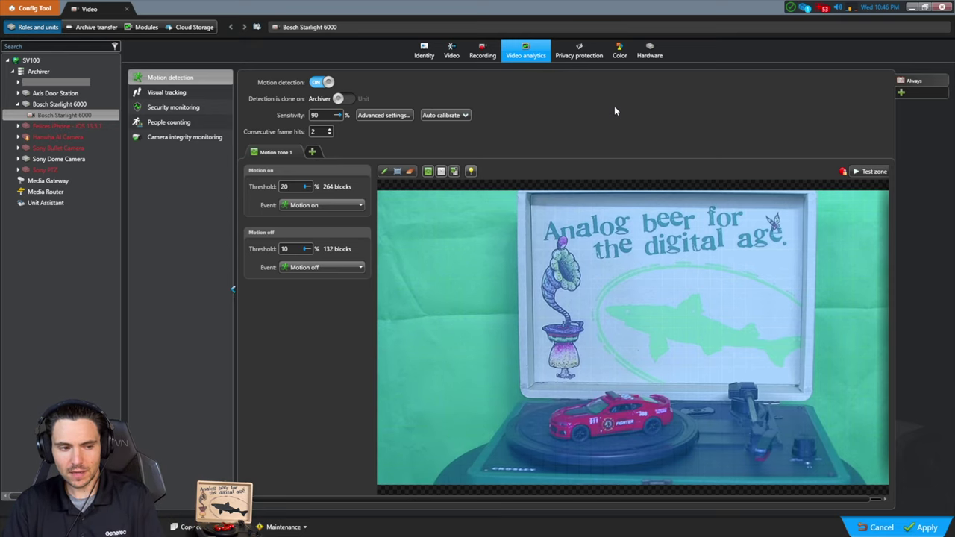
click(344, 100)
click(31, 8)
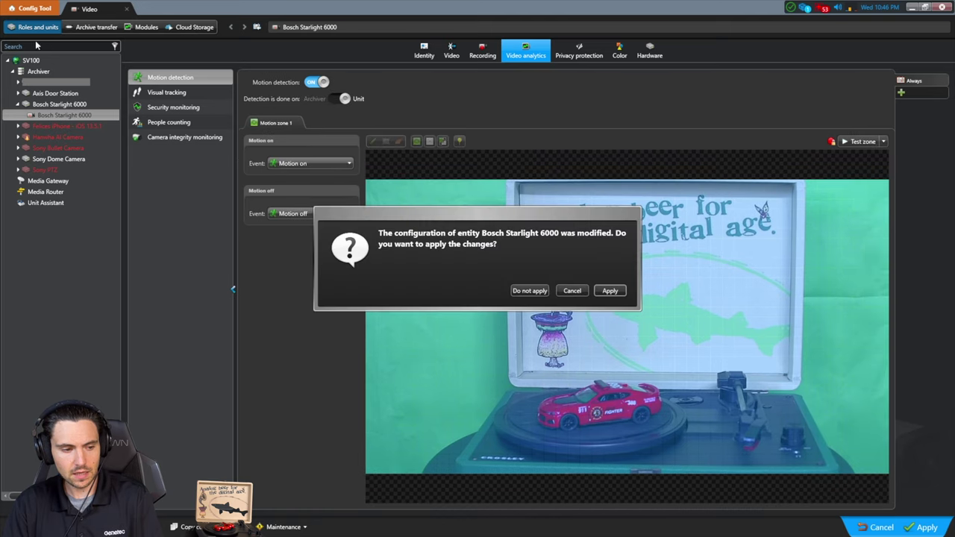
click(535, 293)
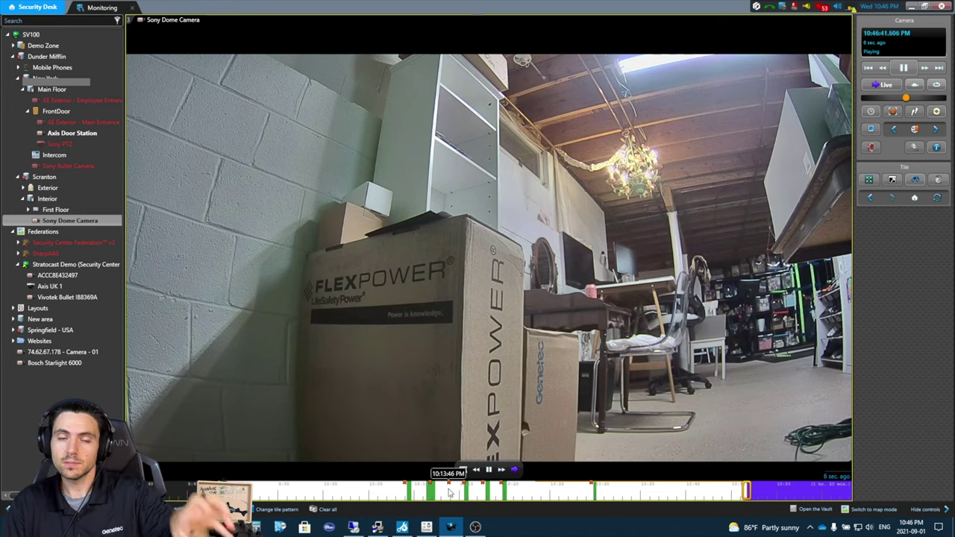
- Zoom in on the motion events around 10:13 PM in the Sony Dome Camera's playback timeline, and return to Config Tool
scroll(450, 493, up, 4)
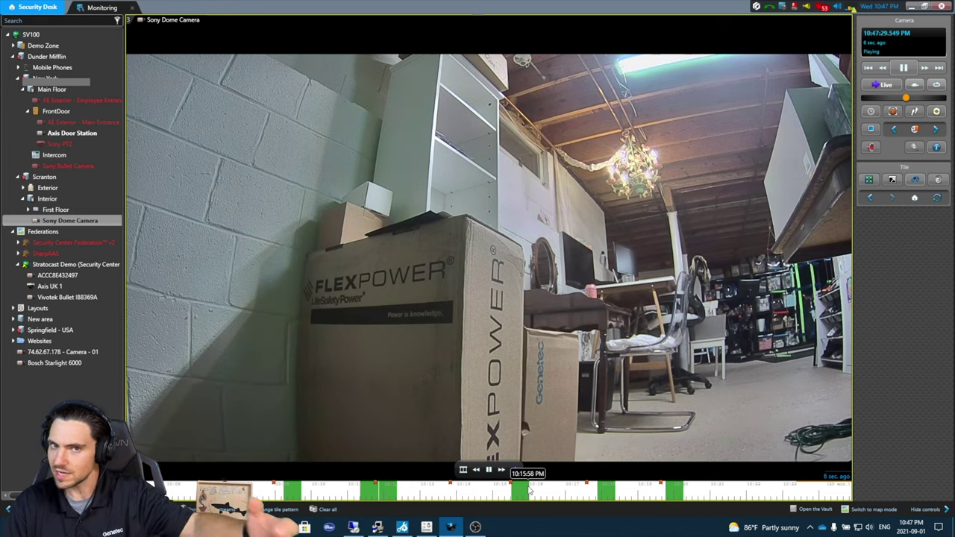
key(alt+Tab)
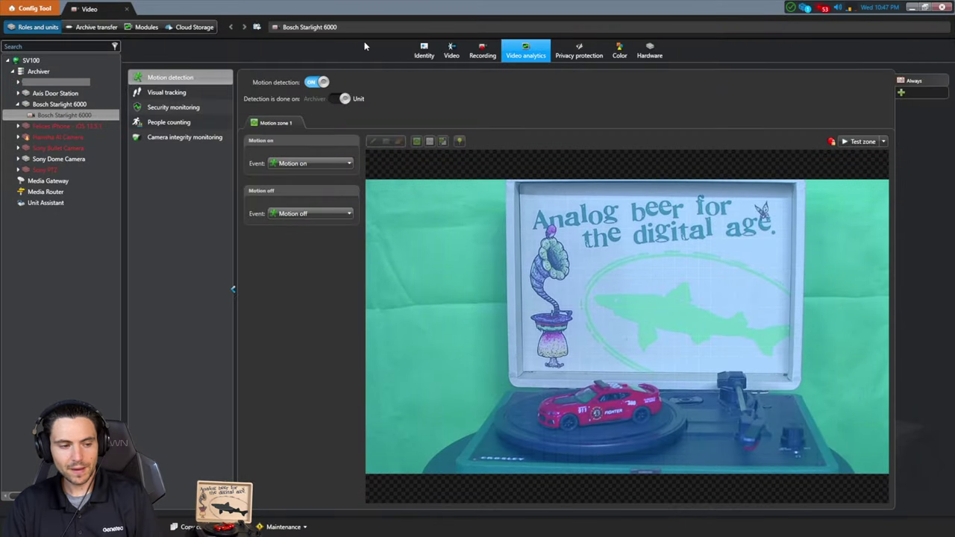
- Set the Bosch Starlight 6000's motion detection to be done on the Archiver instead of the unit
click(343, 100)
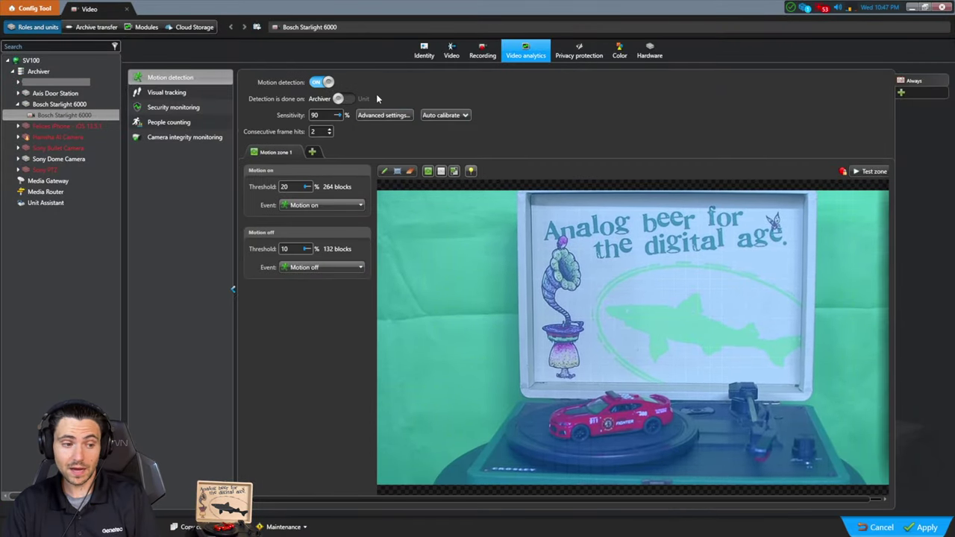
click(340, 99)
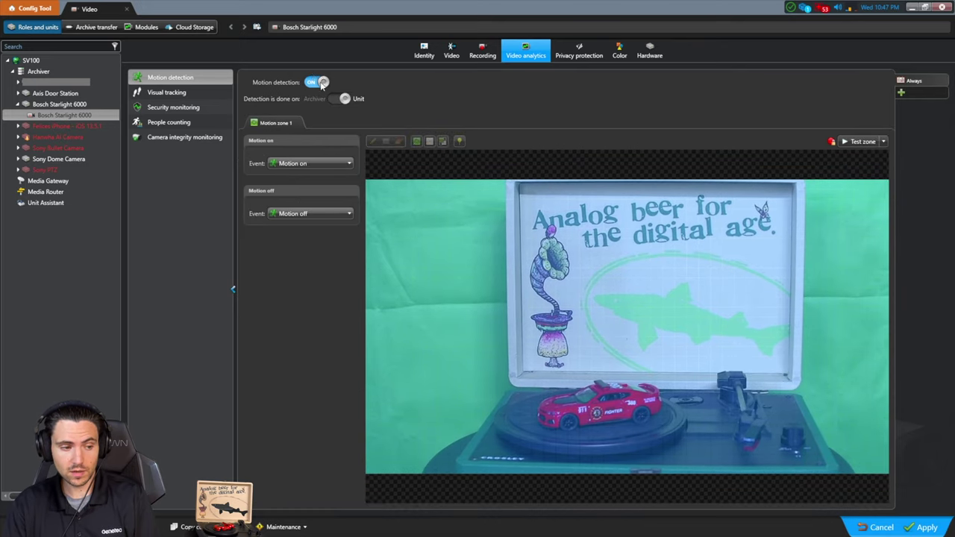
click(339, 99)
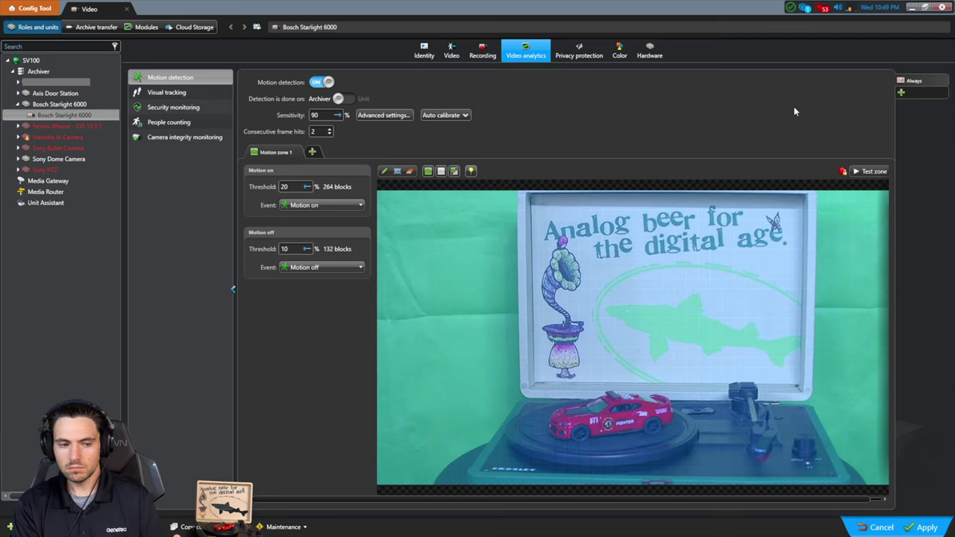
- Add the M-F Daytime Schedule and the M-F Night Time Schedule to the camera's motion detection configurations
click(902, 93)
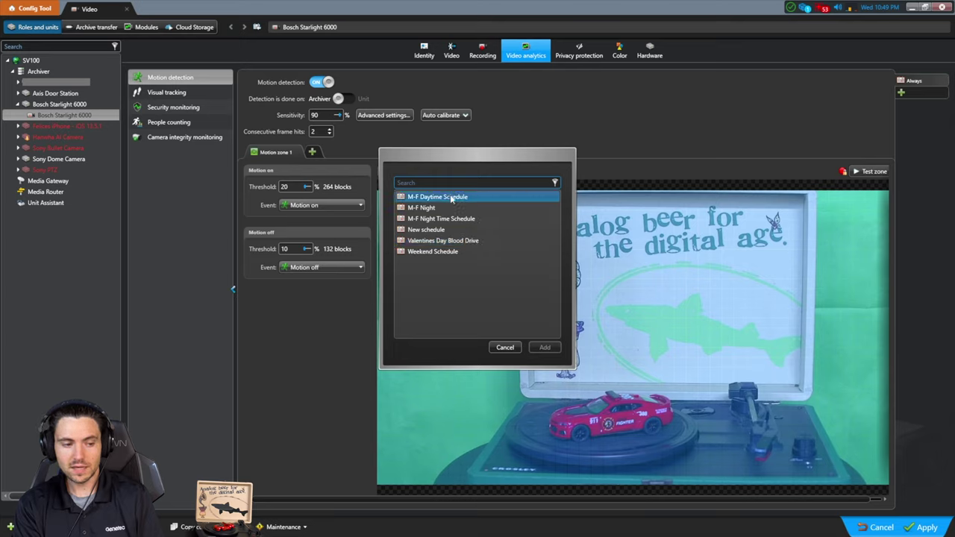
click(489, 197)
shift+click(448, 207)
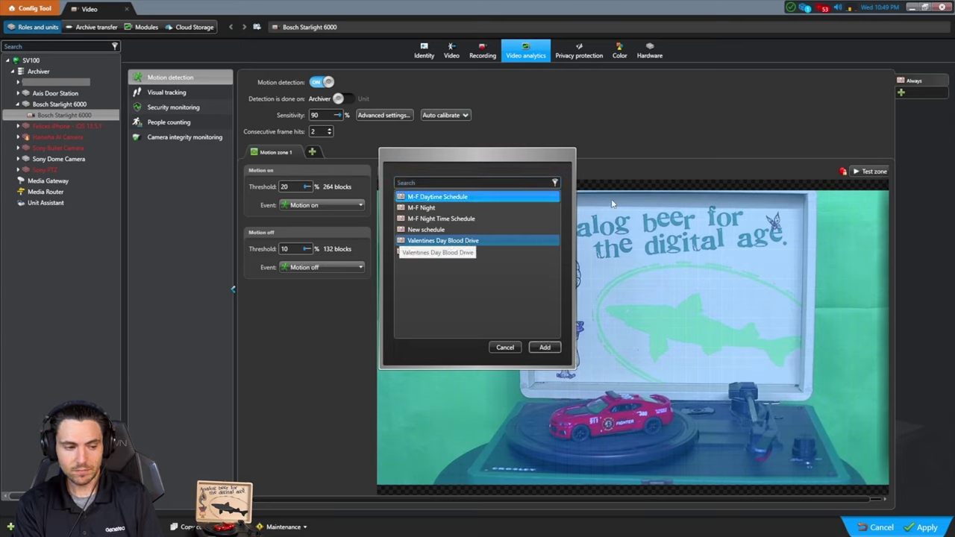
click(544, 348)
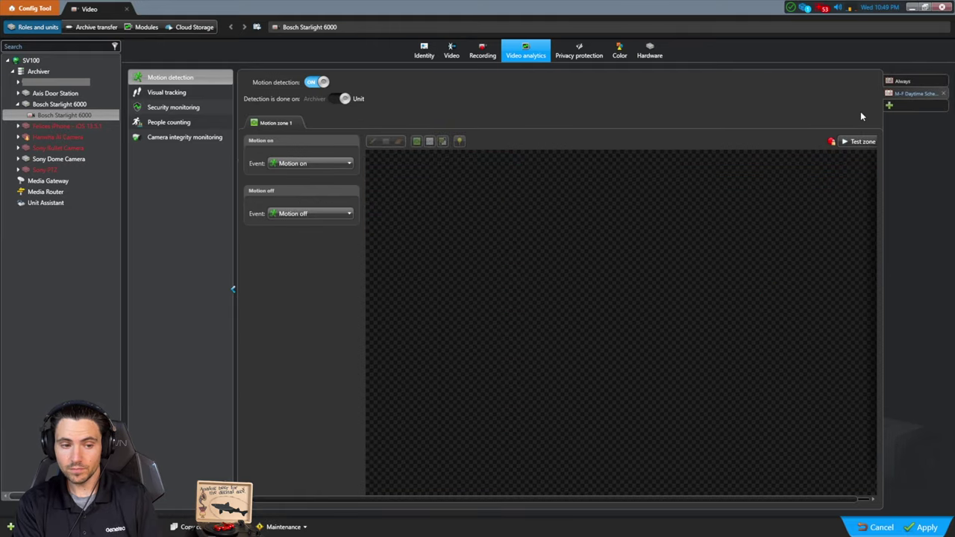
click(891, 105)
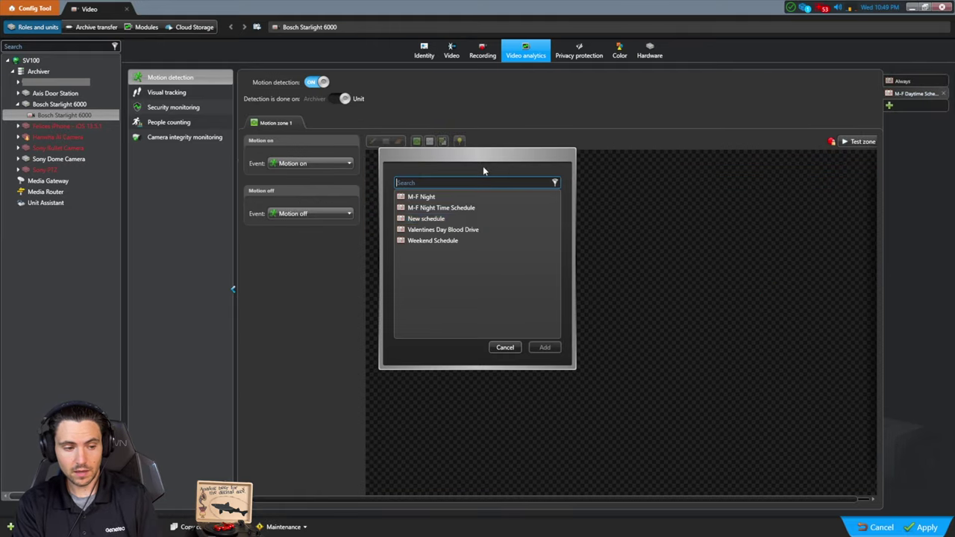
click(454, 209)
click(545, 348)
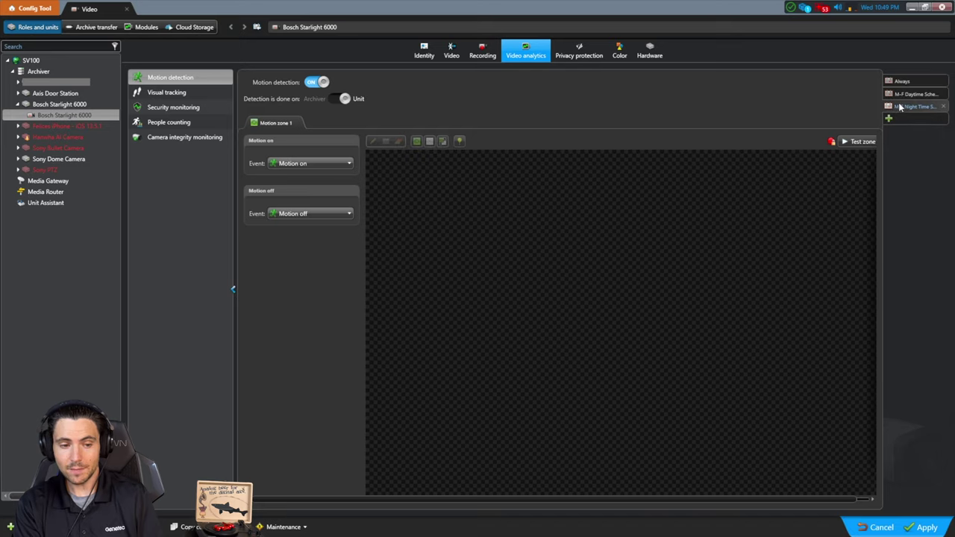
- Add the Weekend Schedule and the Valentines Day Blood Drive schedule to the motion detection configurations
click(900, 120)
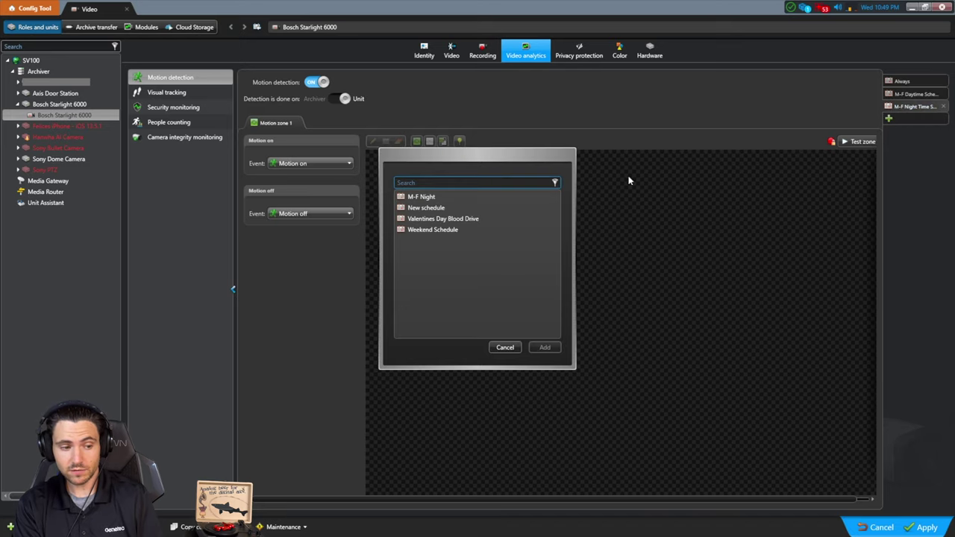
click(457, 229)
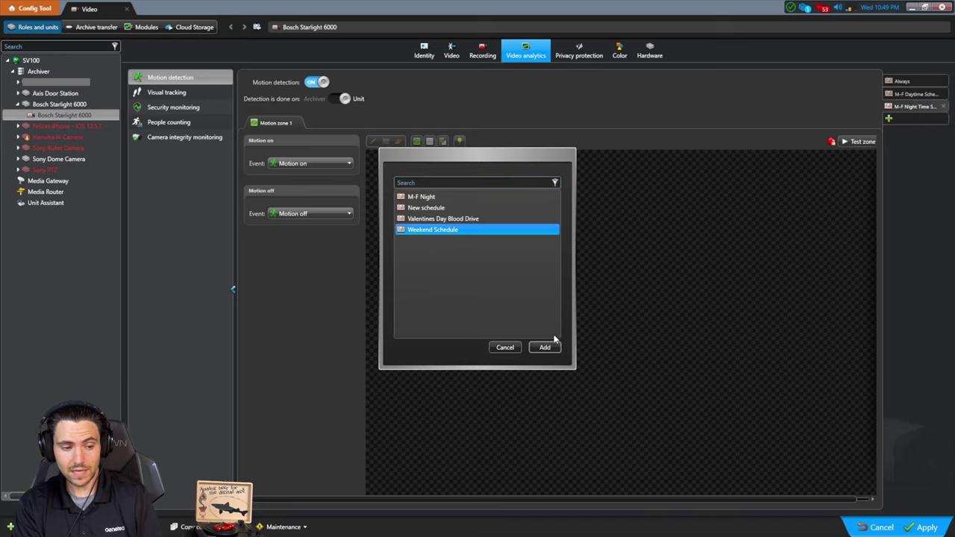
click(545, 348)
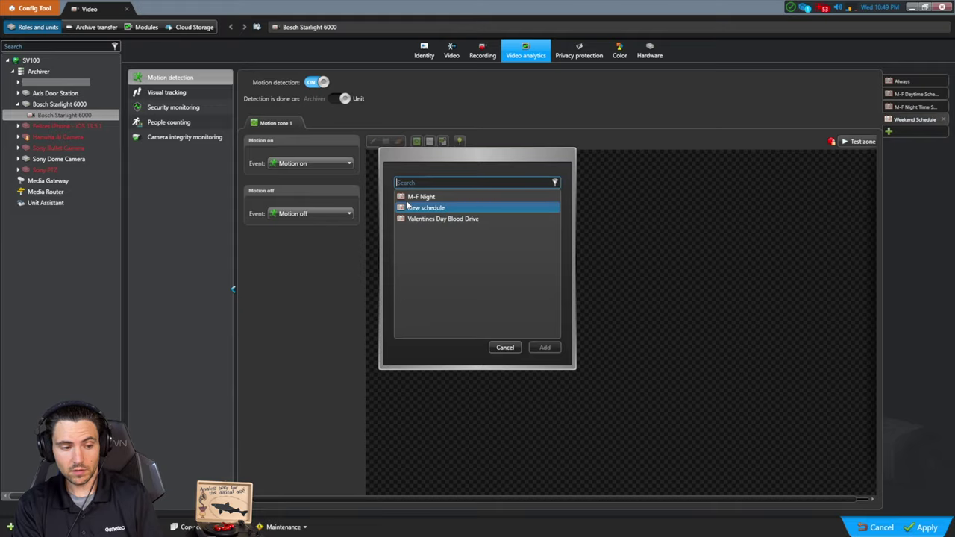
click(438, 219)
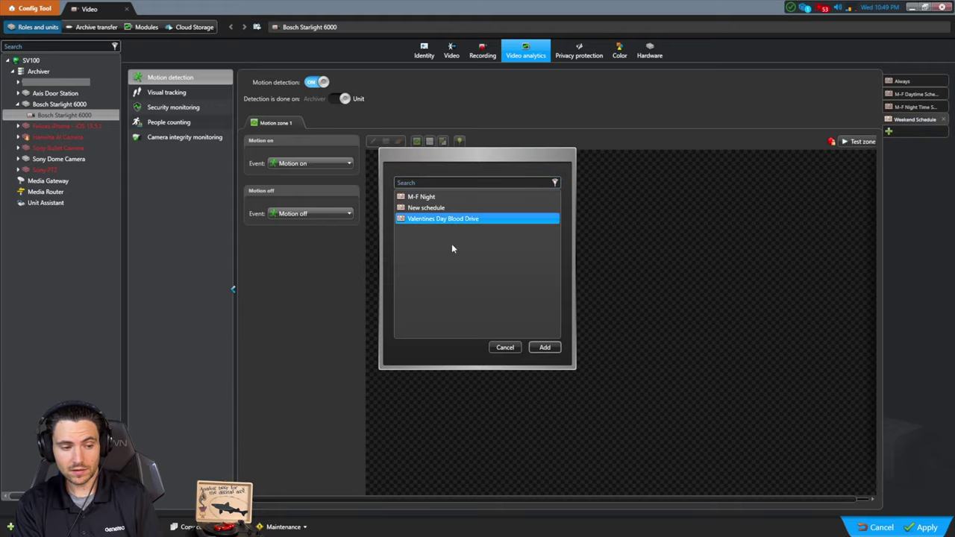
click(547, 348)
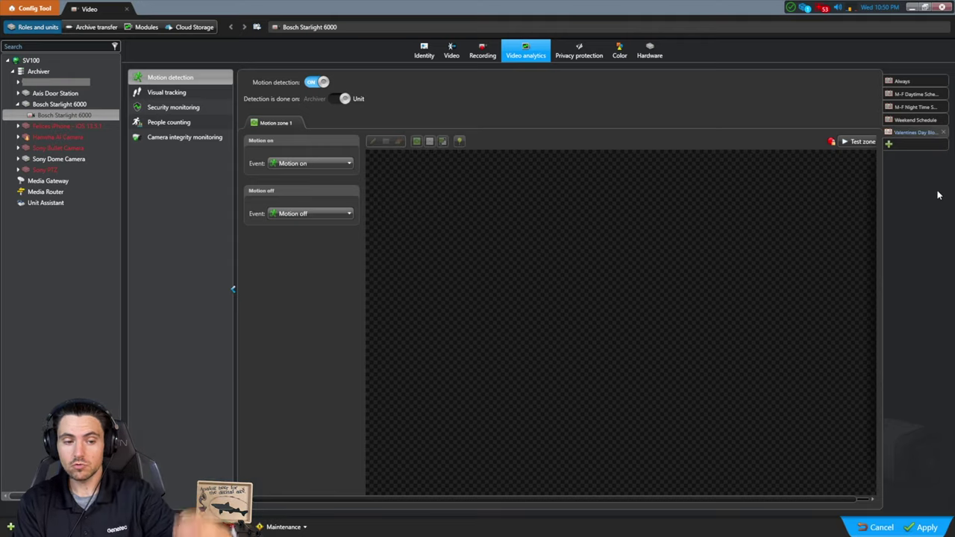
- Remove the daytime, night time, weekend and Valentines Day schedules, leaving only the Always motion detection configuration
click(943, 96)
click(944, 96)
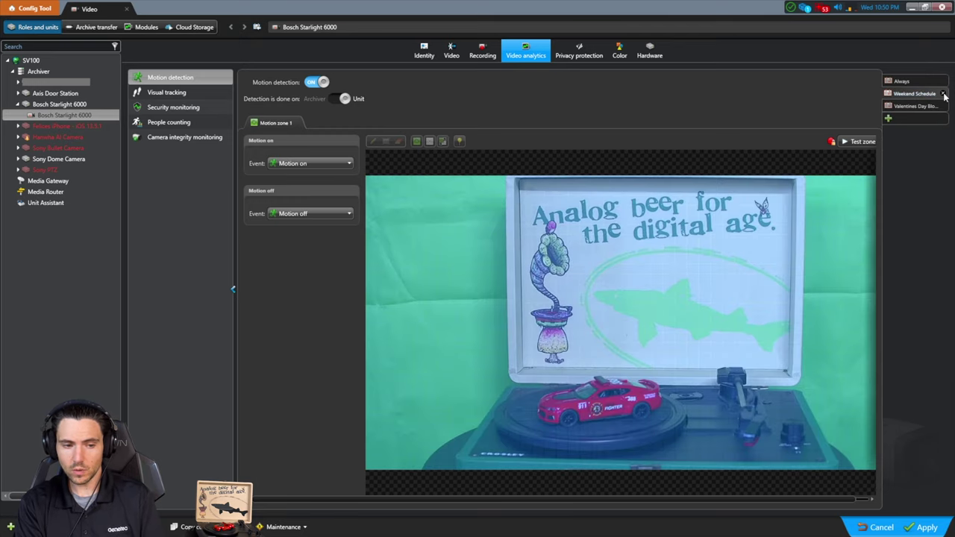
click(944, 95)
click(944, 95)
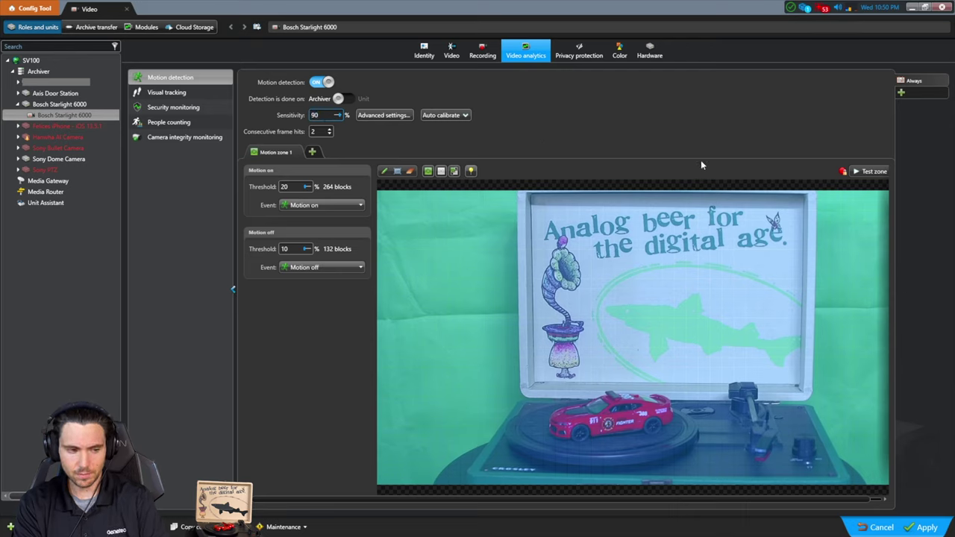
- Try a Motion on threshold of 100% for Motion zone 1, and set it back to 20%
click(321, 131)
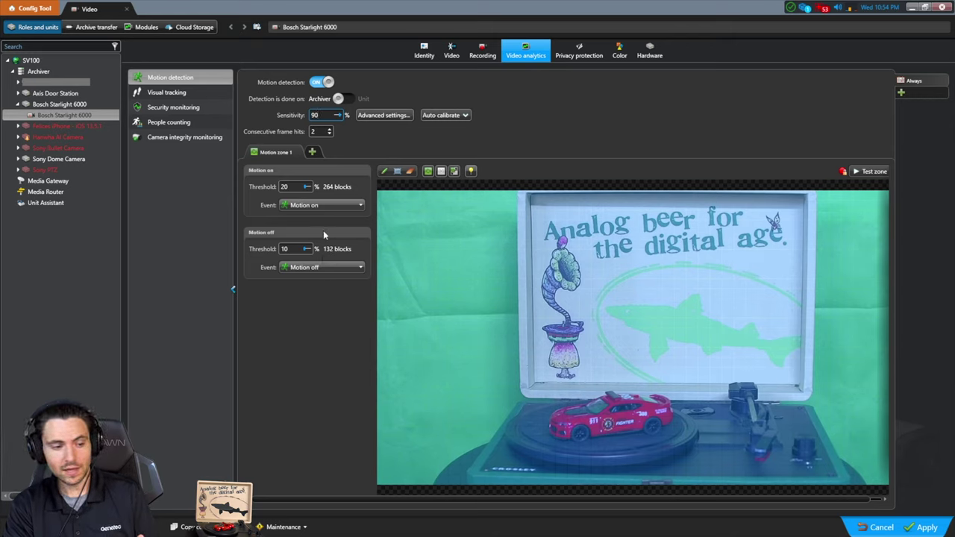
click(308, 186)
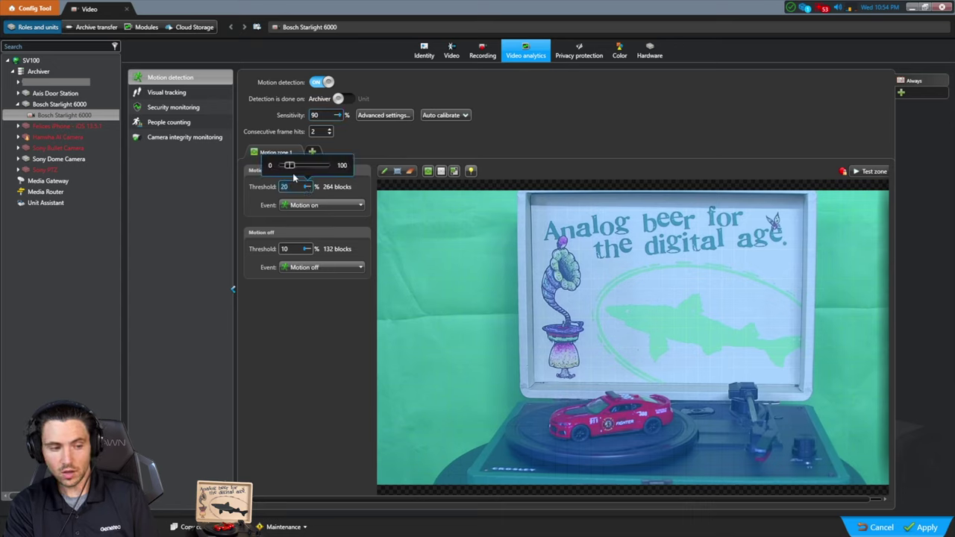
drag(288, 164, 343, 173)
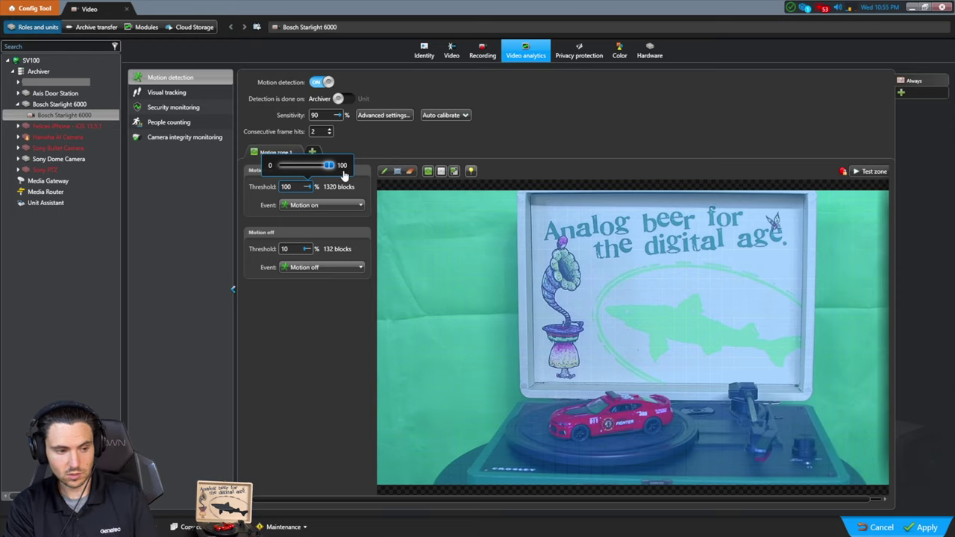
drag(329, 169, 288, 175)
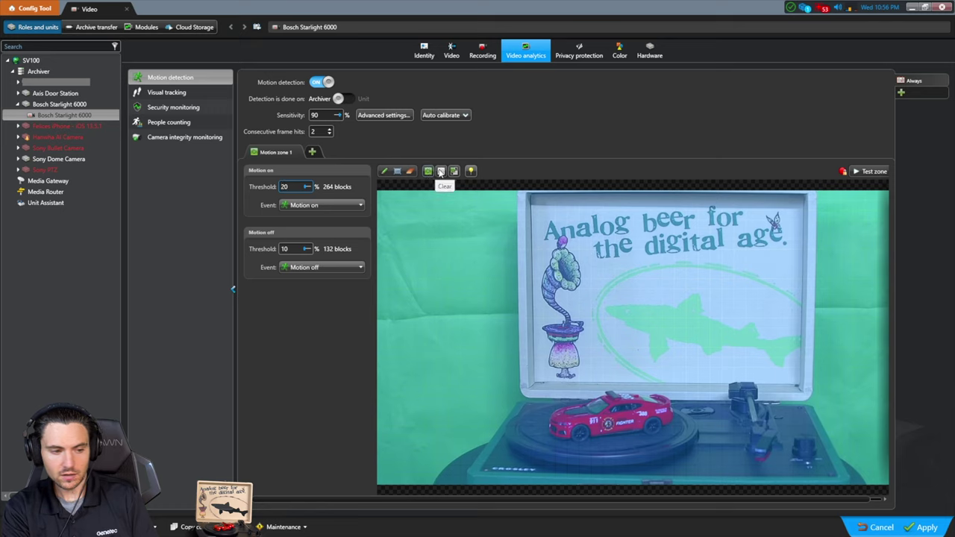
- Clear all motion detection blocks from Motion zone 1 of the camera image
click(441, 172)
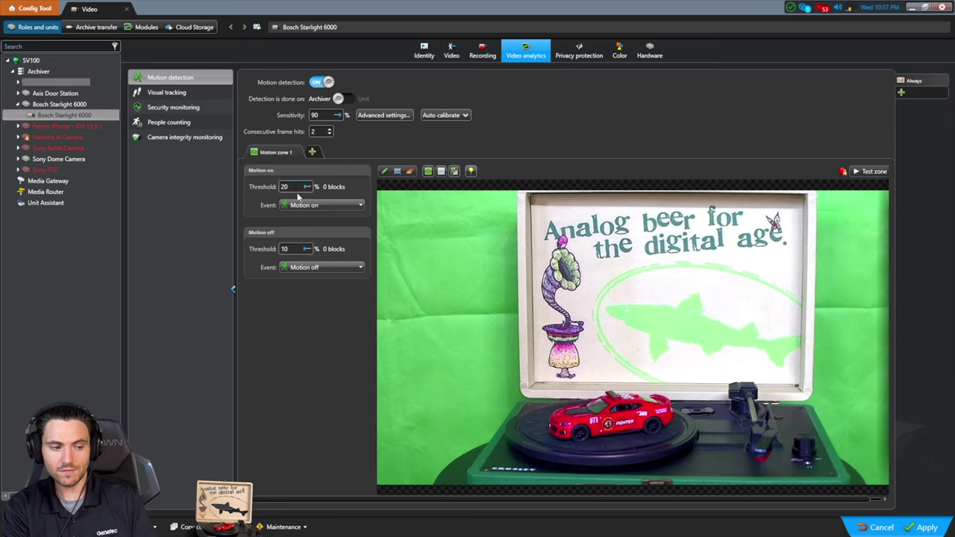
- Mark rectangular detection areas over the turntable and the lid's upper-right part in Motion zone 1, and erase some blocks from the upper area
click(398, 171)
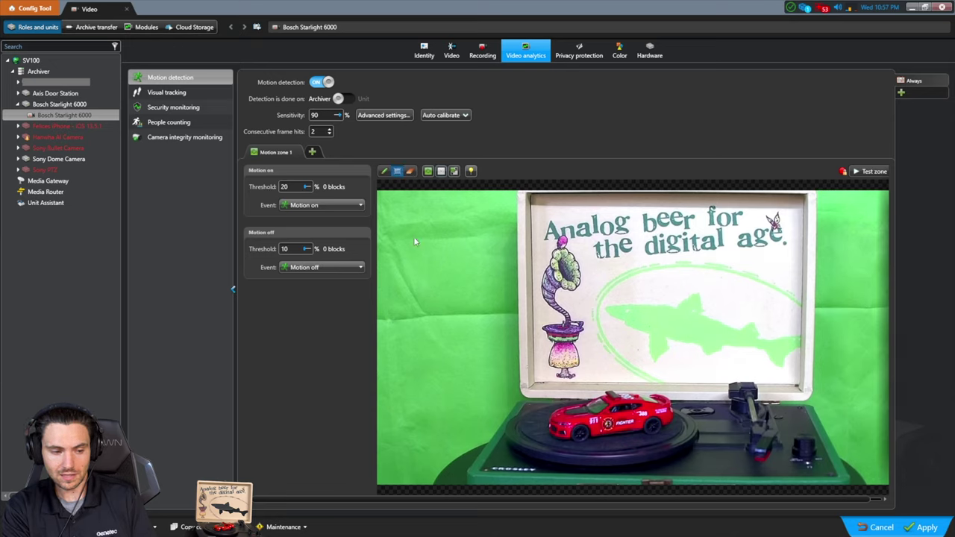
drag(498, 347, 714, 482)
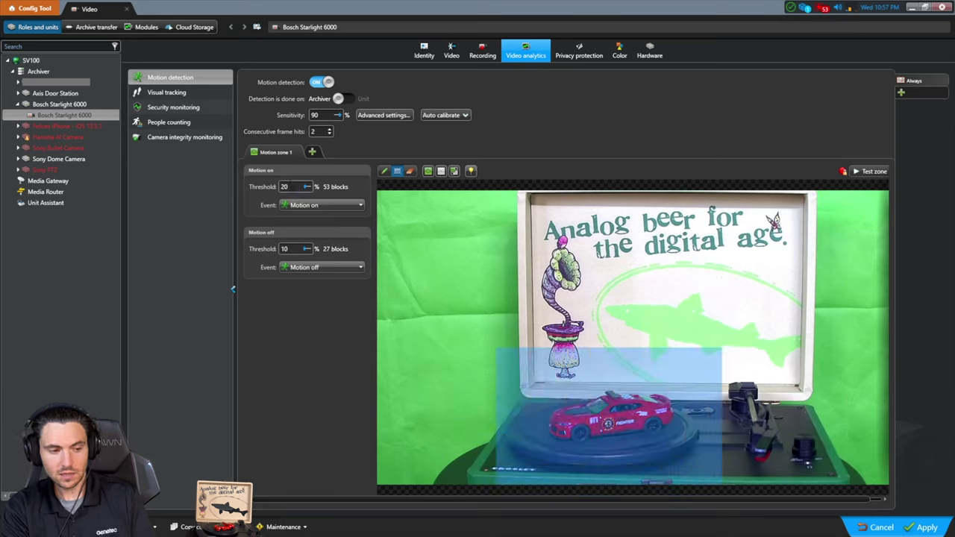
drag(287, 186, 245, 185)
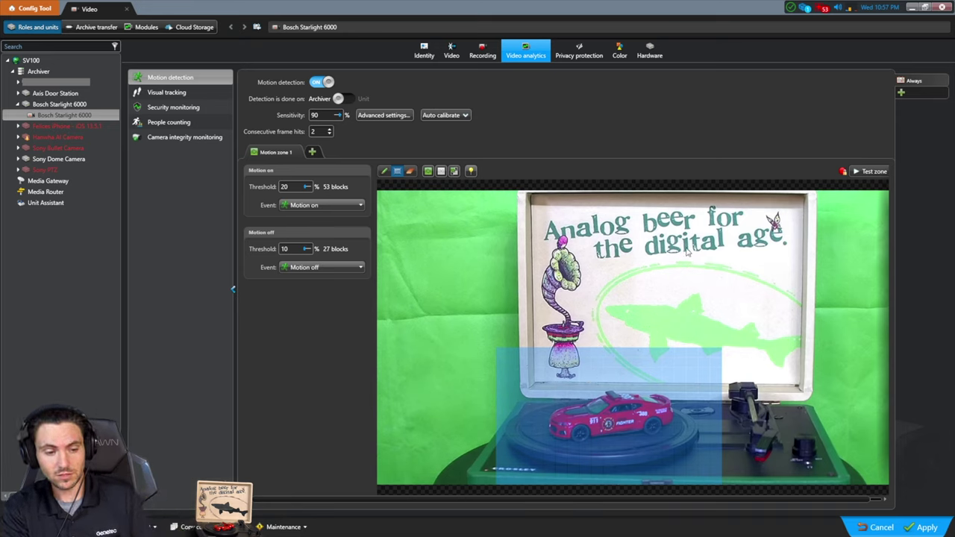
mouse_move(686, 250)
mouse_down()
mouse_move(698, 248)
mouse_move(794, 311)
mouse_move(838, 307)
mouse_up()
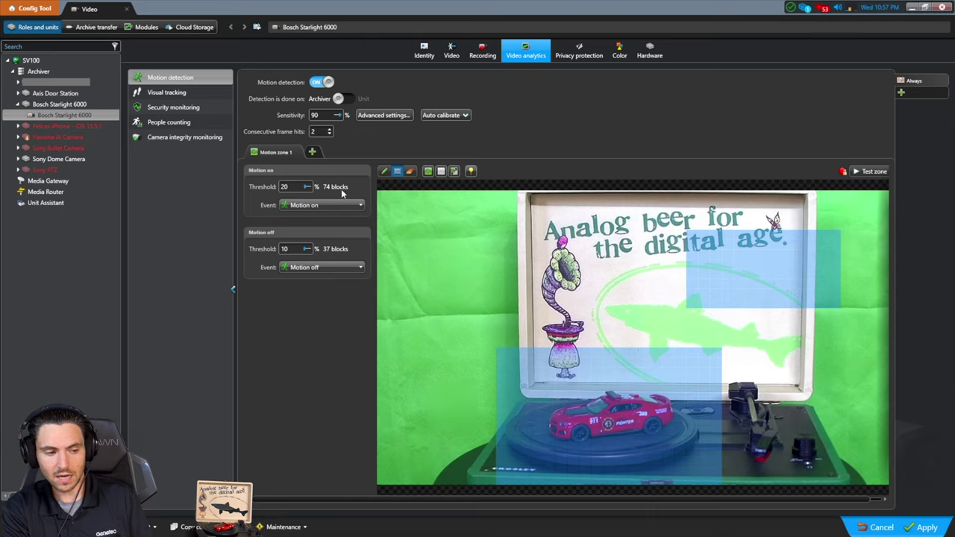
click(409, 171)
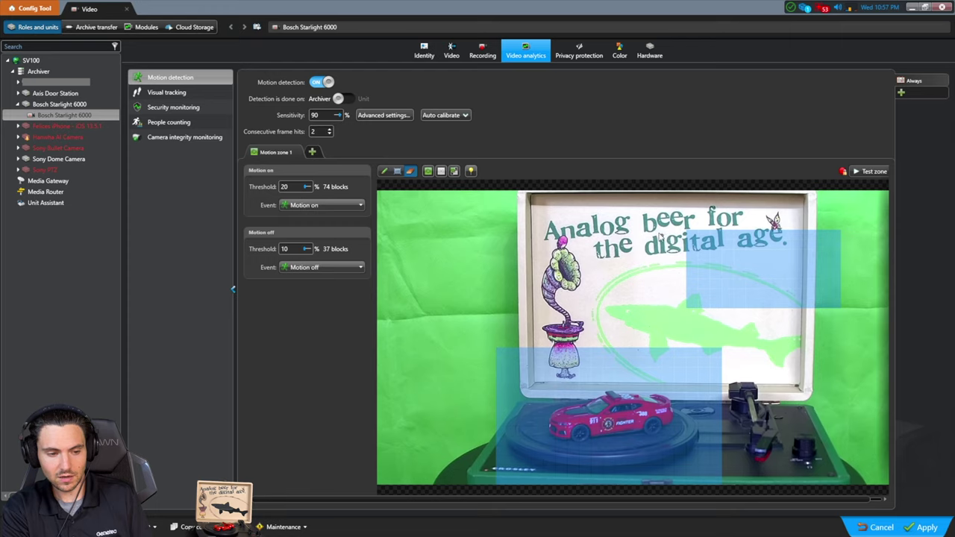
mouse_move(690, 236)
mouse_down()
mouse_move(718, 301)
mouse_move(790, 275)
mouse_move(767, 252)
mouse_up()
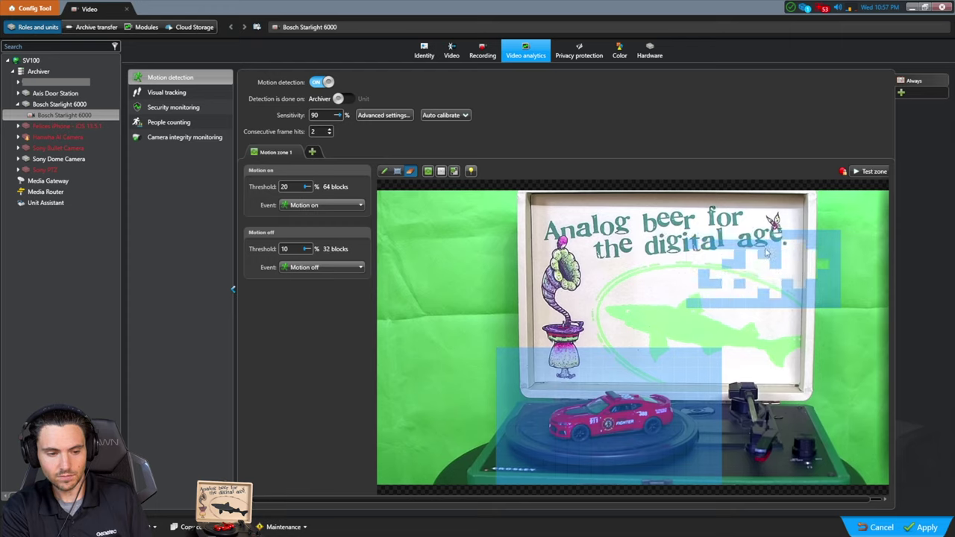
- Clear all blocks from Motion zone 1 and mark one rectangle around the red car on the turntable
click(441, 171)
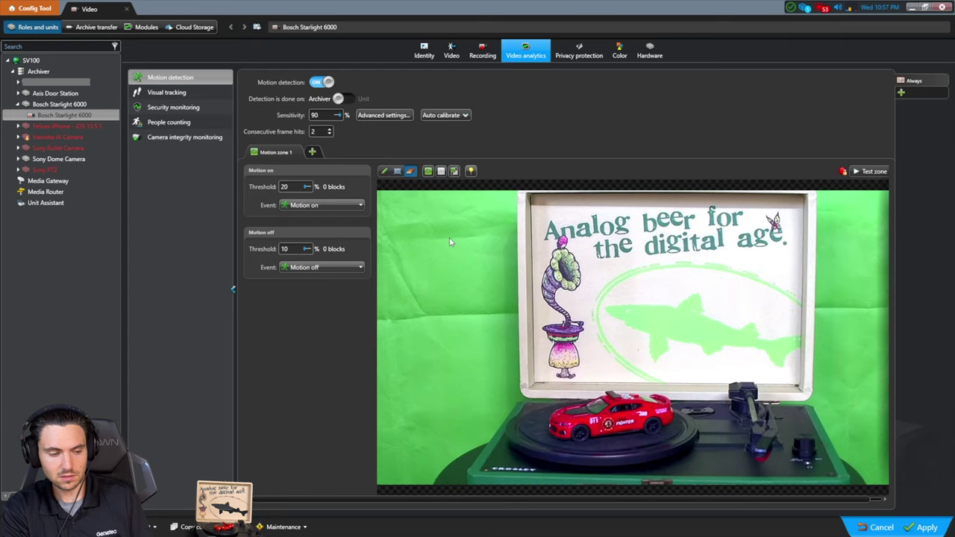
click(397, 171)
drag(508, 357, 699, 472)
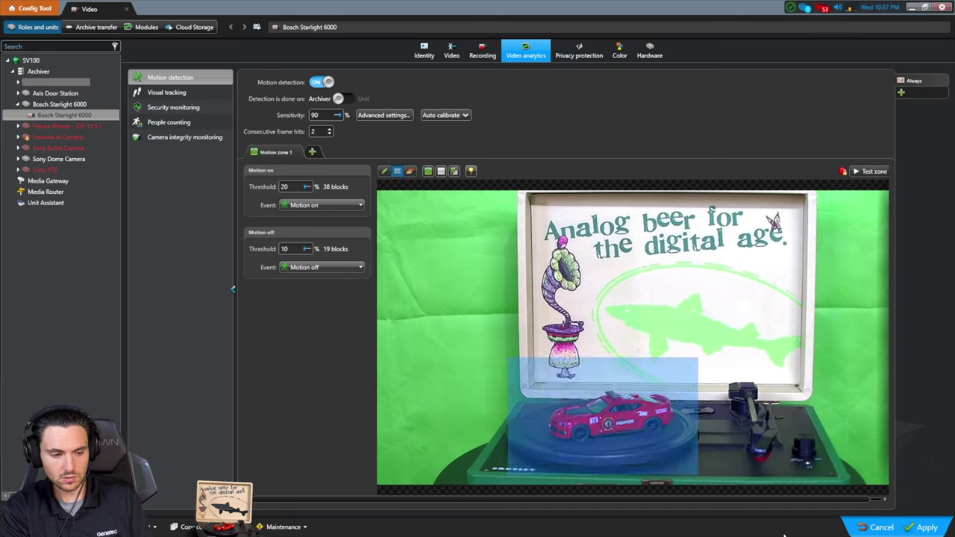
- Raise Motion zone 1's Motion on threshold to 100%, and return it to 20%
click(308, 187)
drag(291, 164, 329, 165)
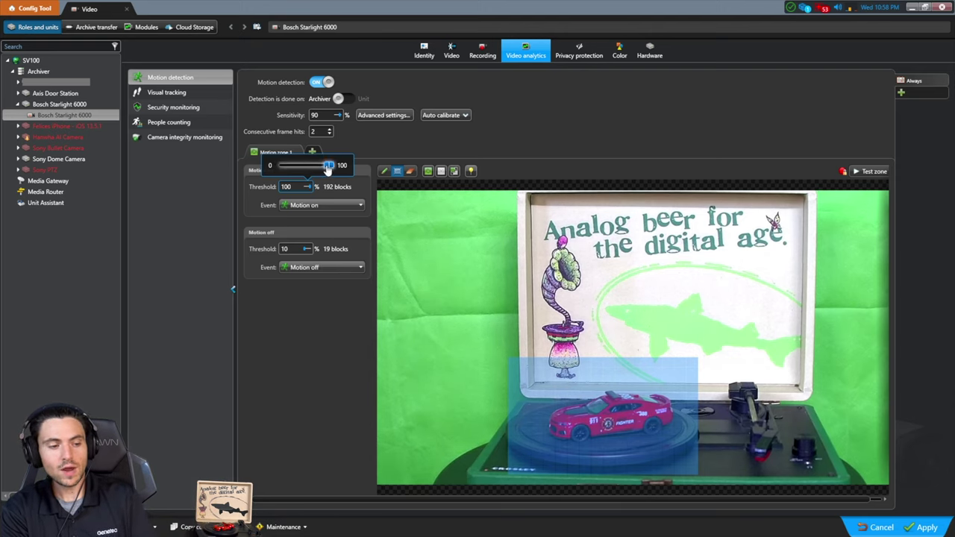
drag(329, 165, 290, 167)
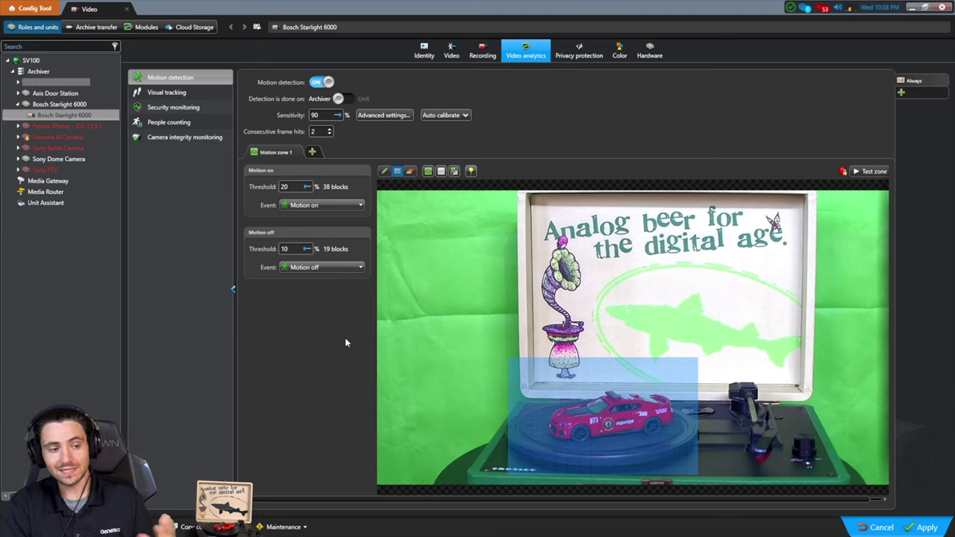
click(320, 82)
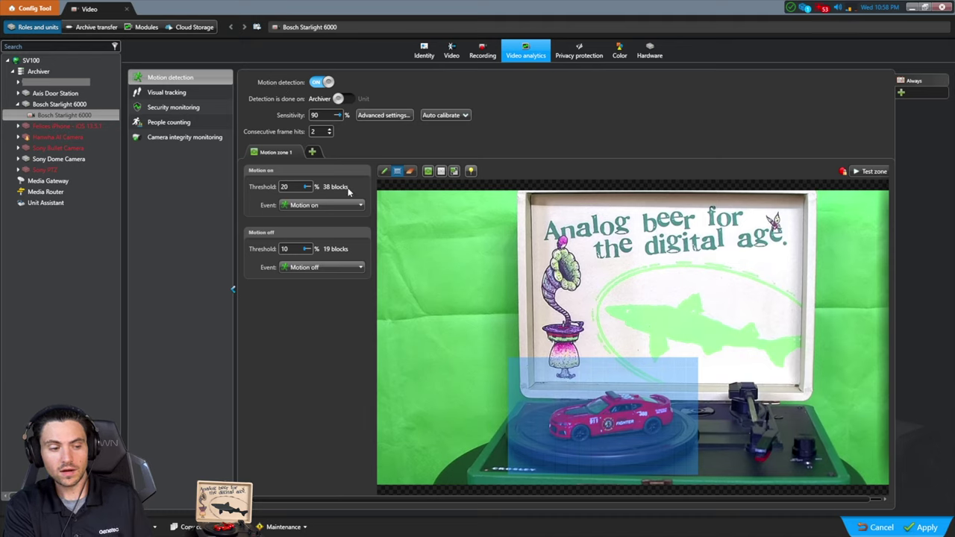
- Fill the whole image with detection blocks, replace them with a rectangle around the car and turntable, and apply the changes
click(427, 171)
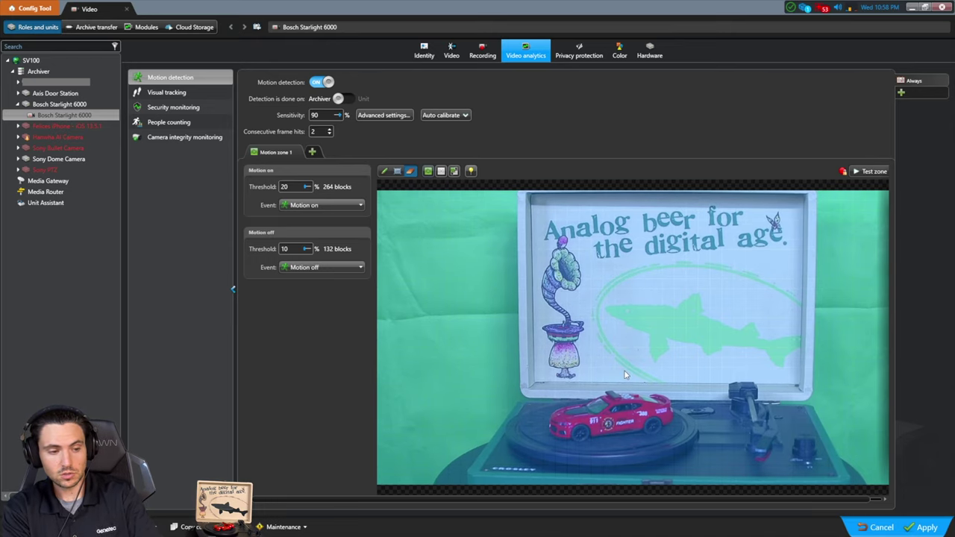
click(443, 174)
click(397, 171)
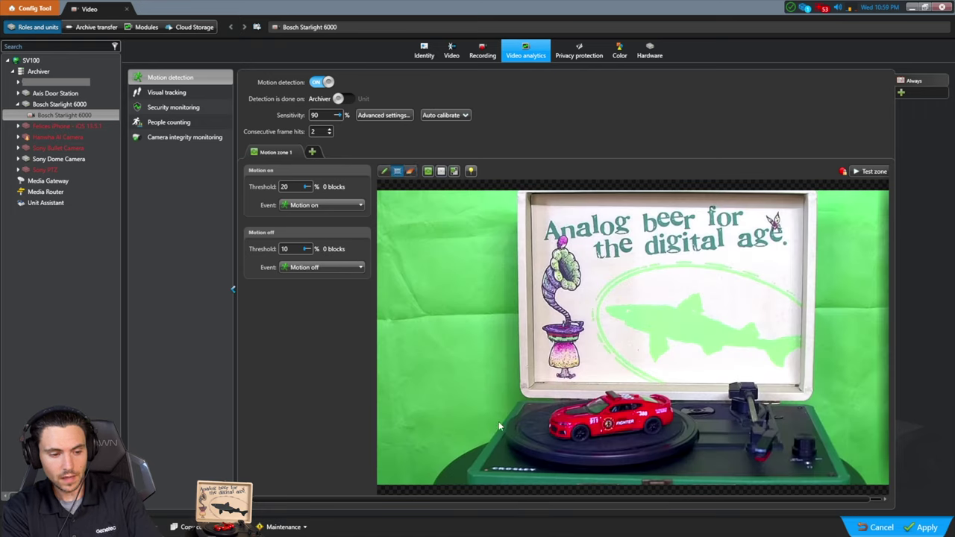
drag(496, 357, 710, 476)
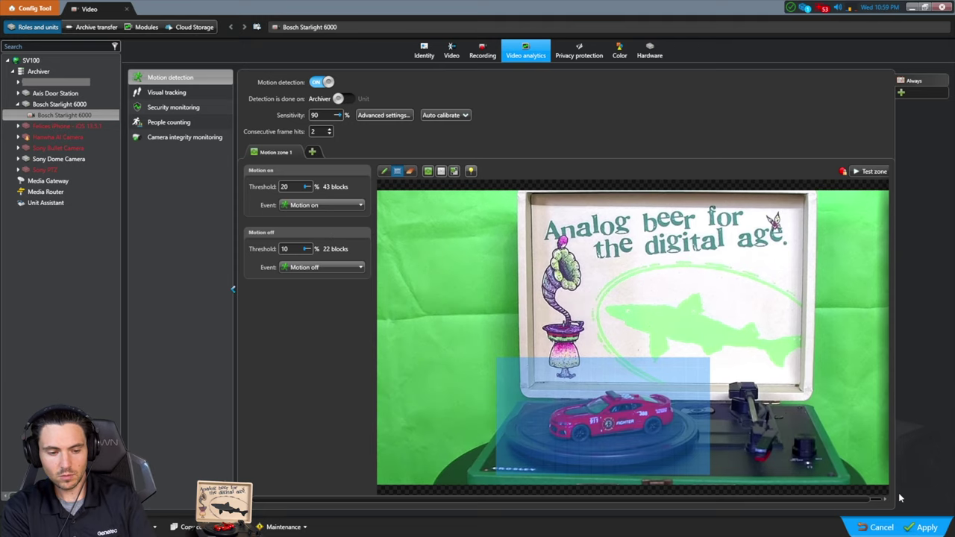
click(924, 526)
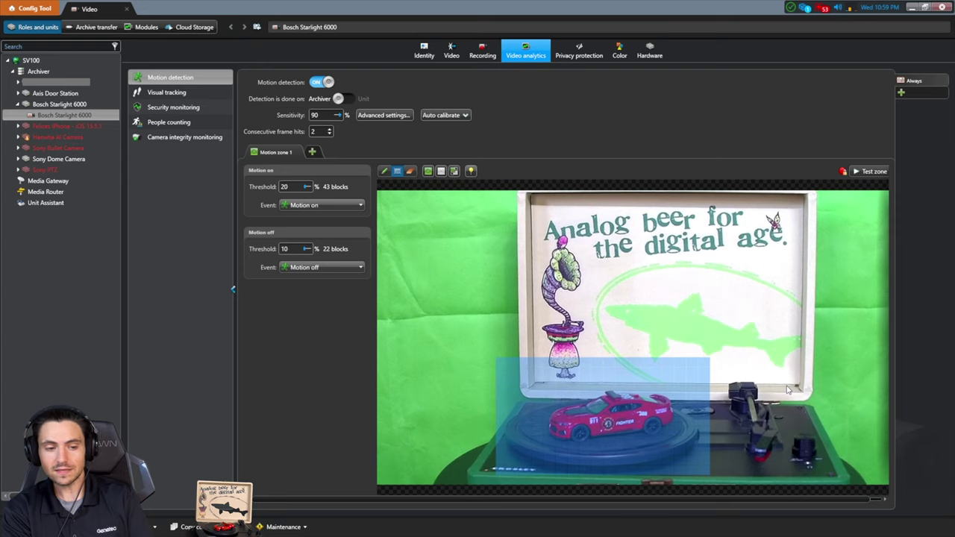
- Run a live test of Motion zone 1 to examine its motion detection, and stop the test
click(871, 170)
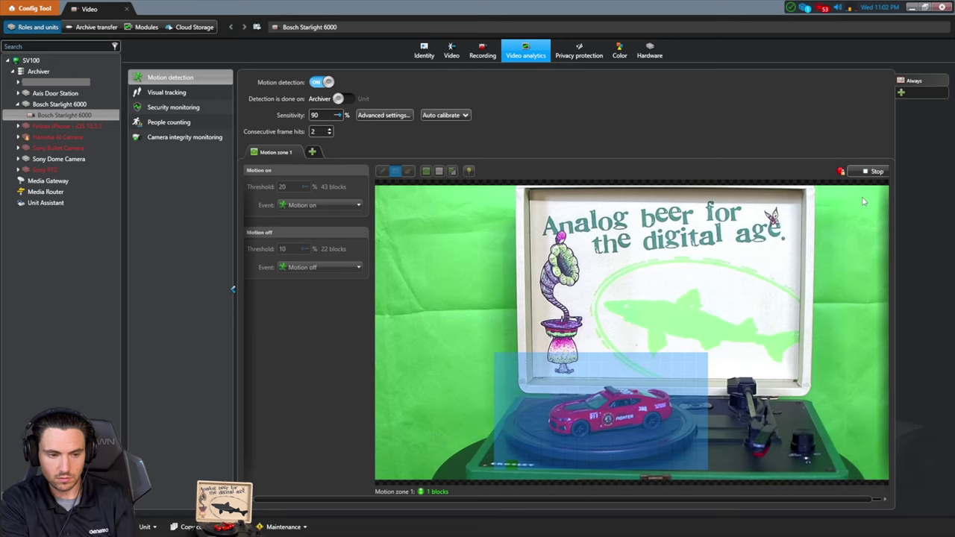
scroll(865, 171, right, 1)
click(865, 171)
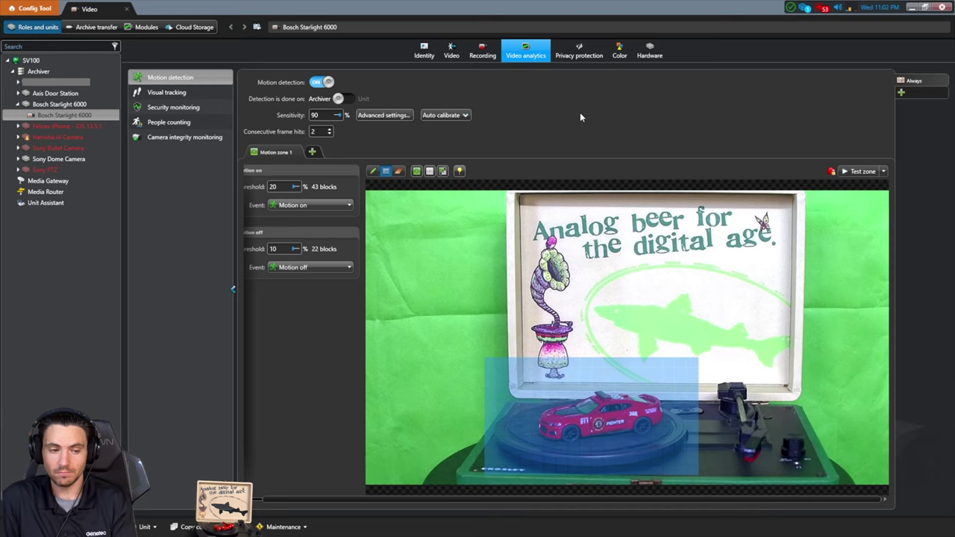
- Redraw Motion zone 1 as a rectangle covering only the car and turntable, and apply the changes
click(417, 171)
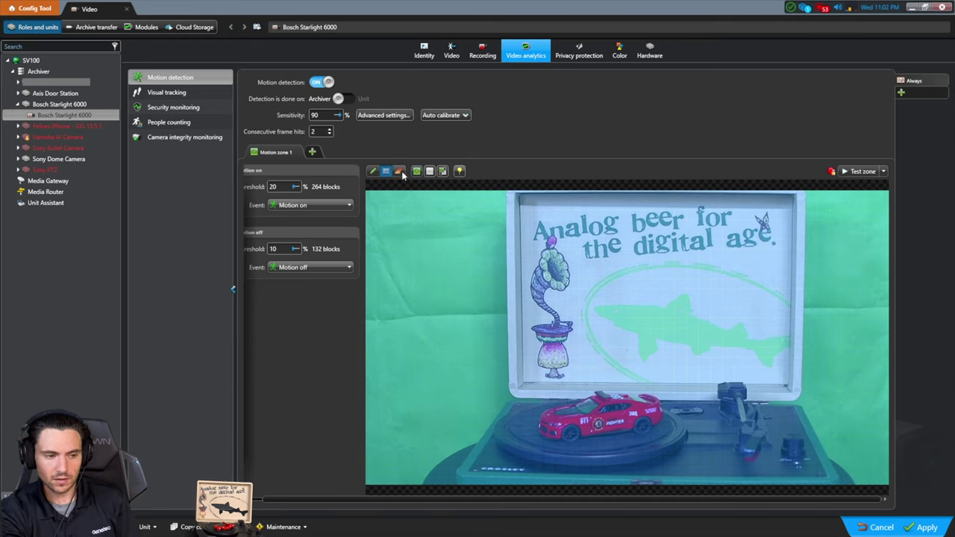
click(385, 172)
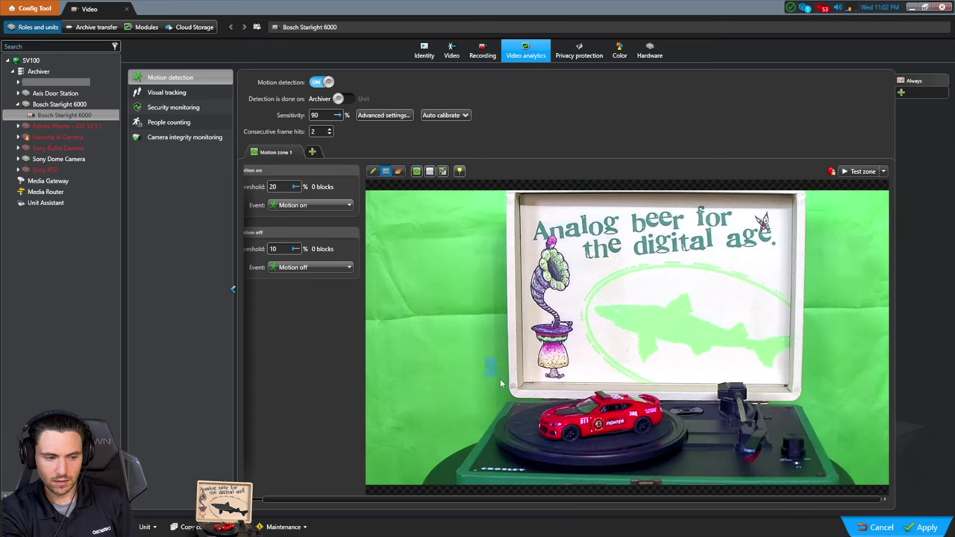
drag(486, 368, 685, 475)
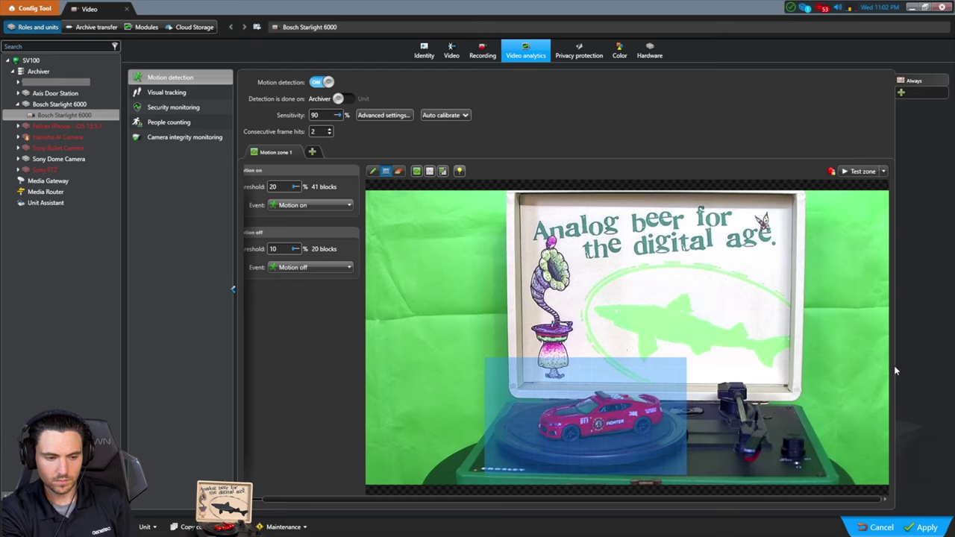
click(906, 520)
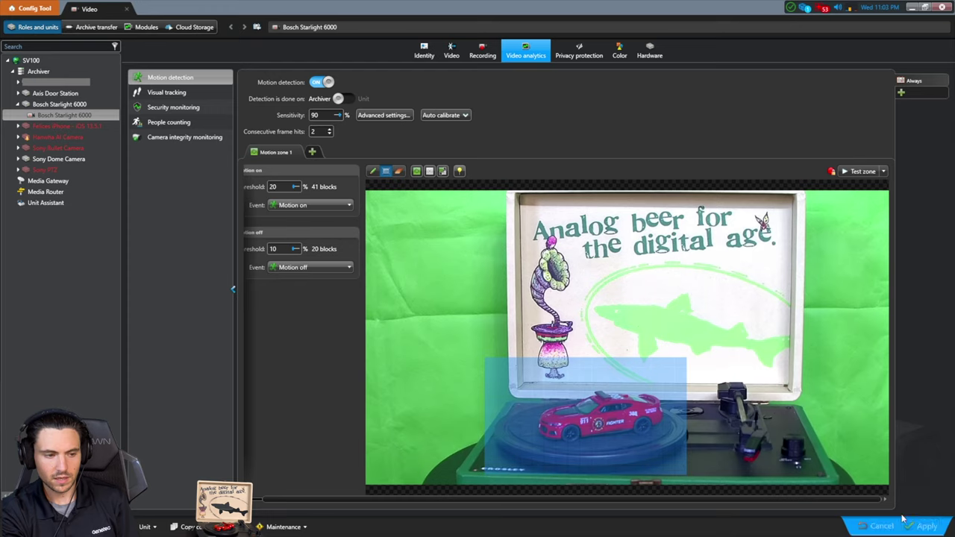
- Add a second motion zone and limit its detection blocks to a rectangle over the upper part of the record player's lid
click(314, 152)
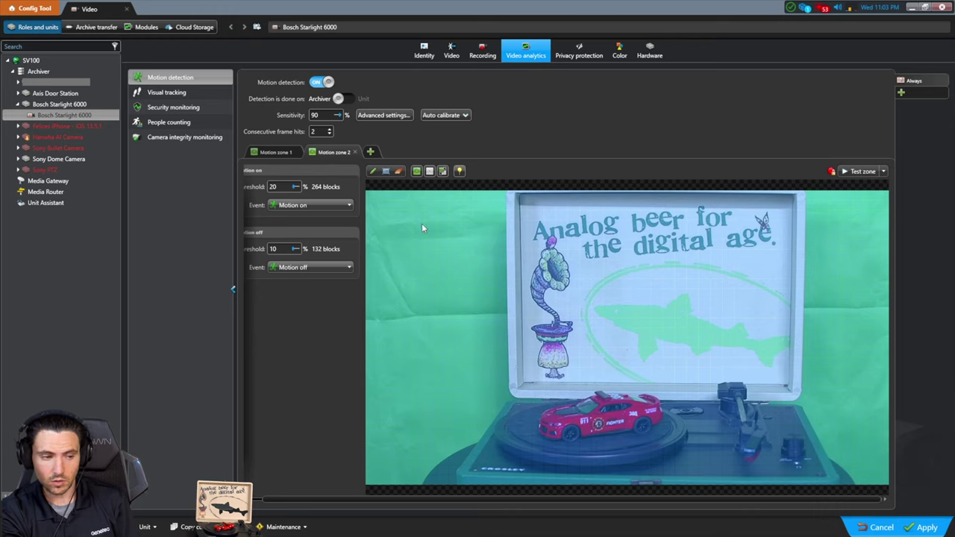
click(430, 171)
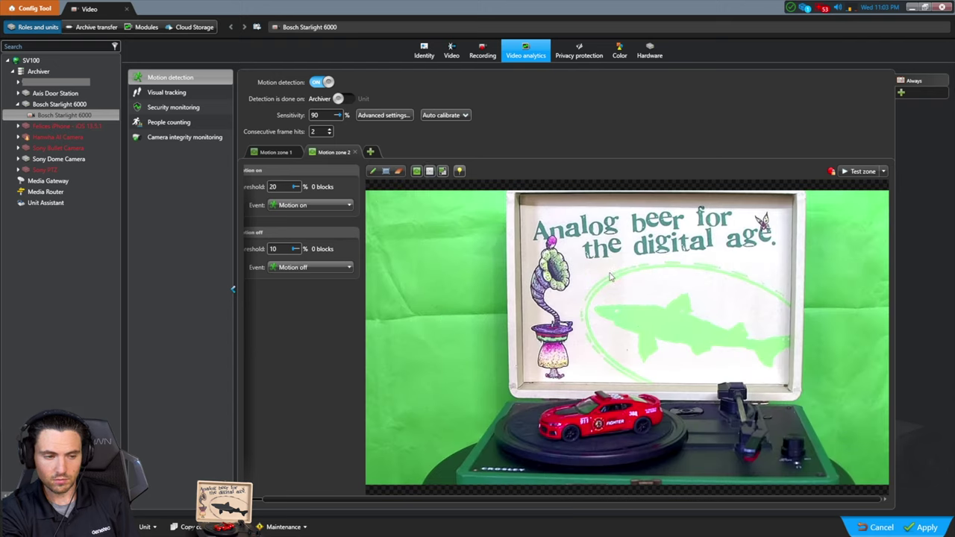
click(386, 171)
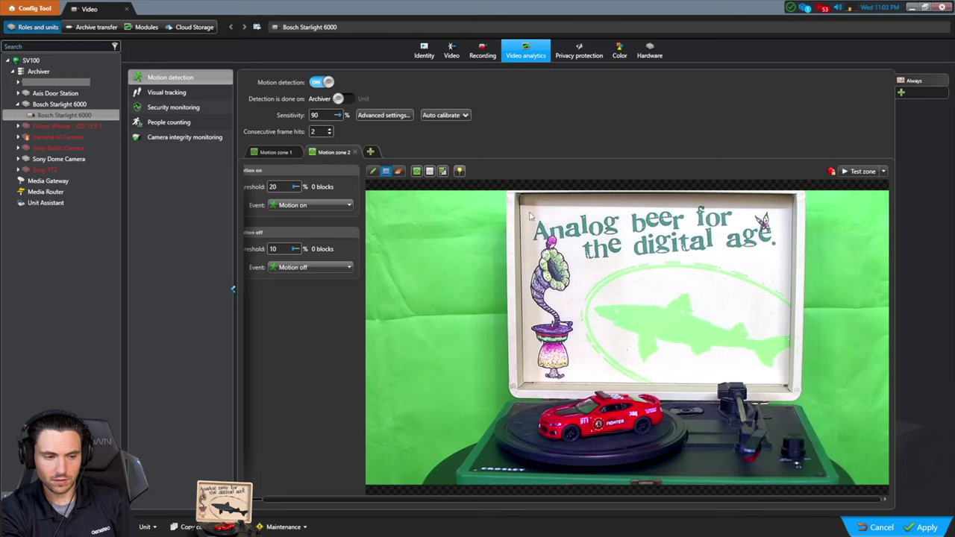
mouse_move(520, 194)
mouse_down()
mouse_move(558, 250)
mouse_move(785, 385)
mouse_move(787, 325)
mouse_up()
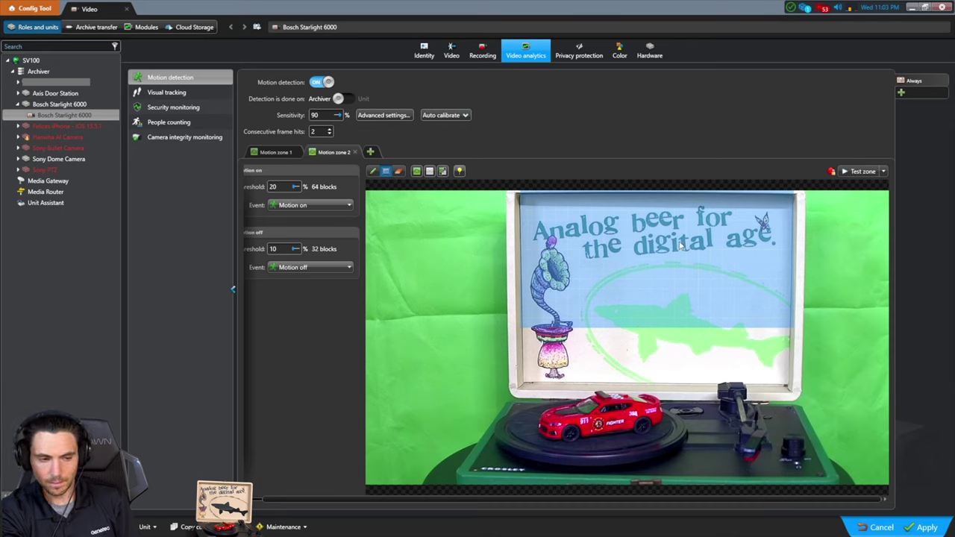
- Set the Motion on threshold of Motion zone 2 to 50% and apply the changes
click(297, 191)
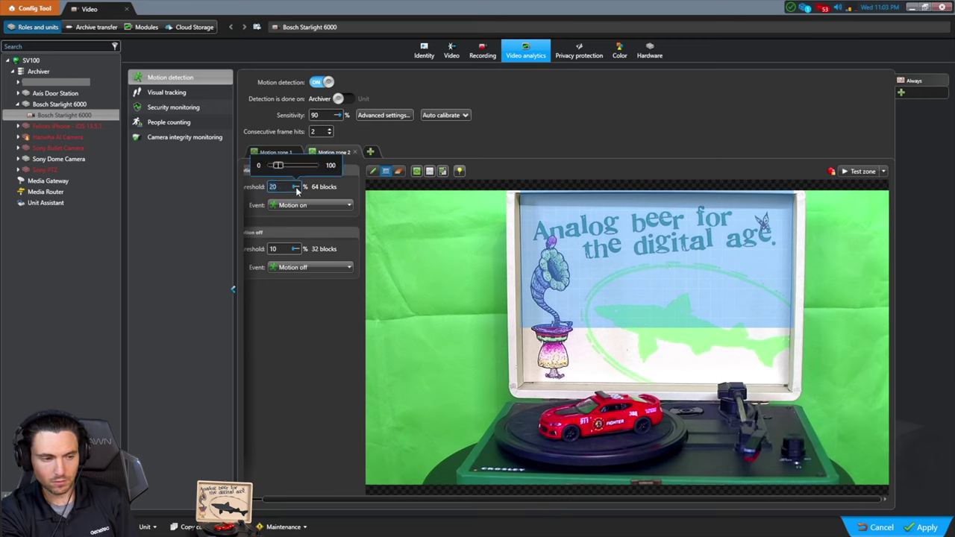
drag(278, 165, 295, 167)
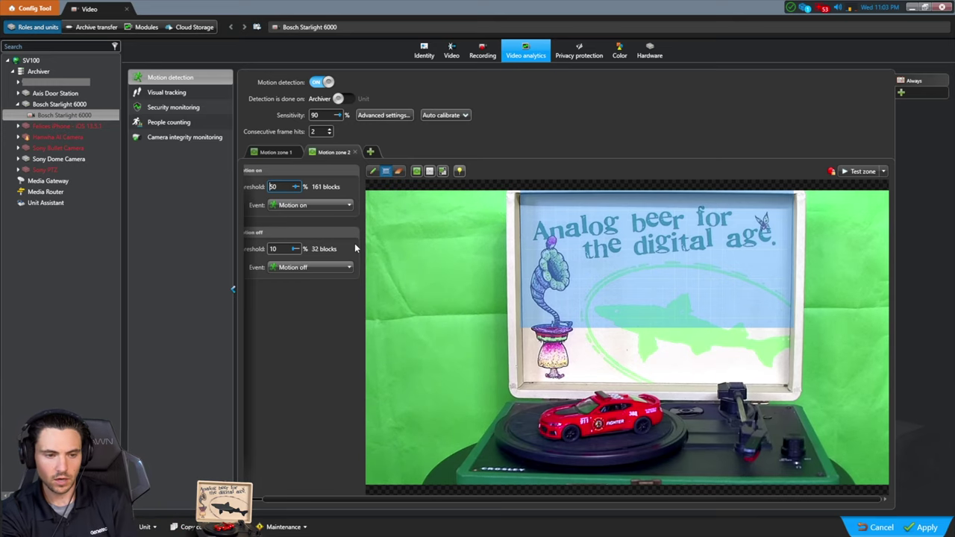
click(924, 527)
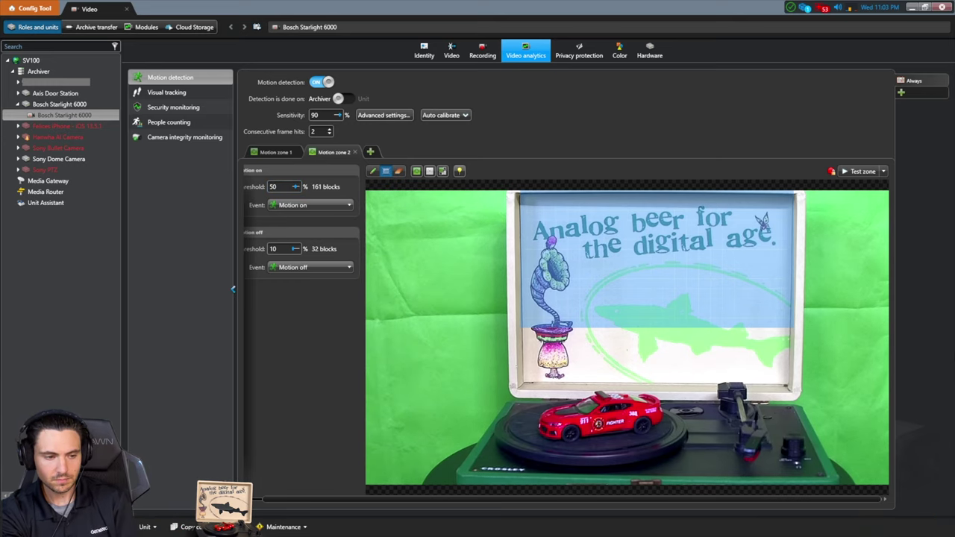
- Test Motion zone 2 on the live image while the car rotates, and stop the test
click(846, 171)
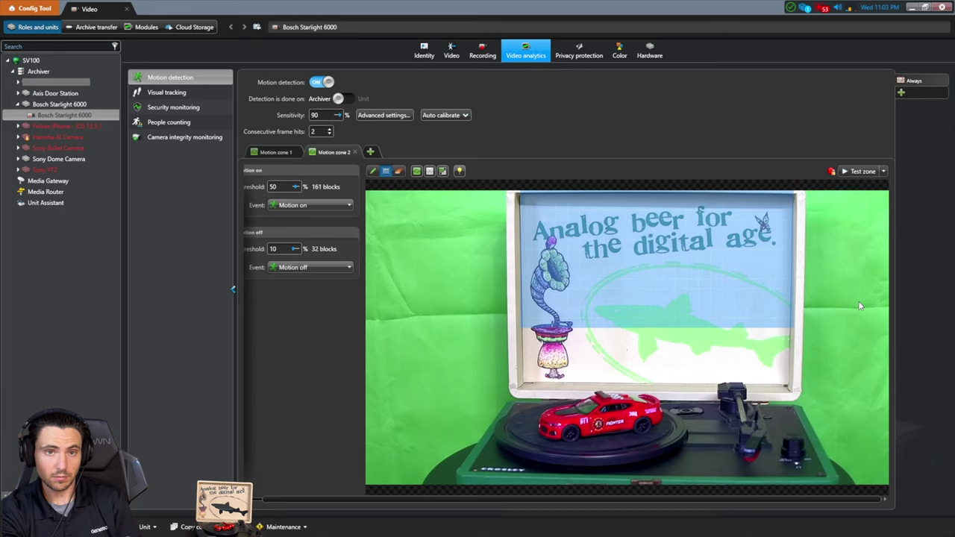
click(859, 170)
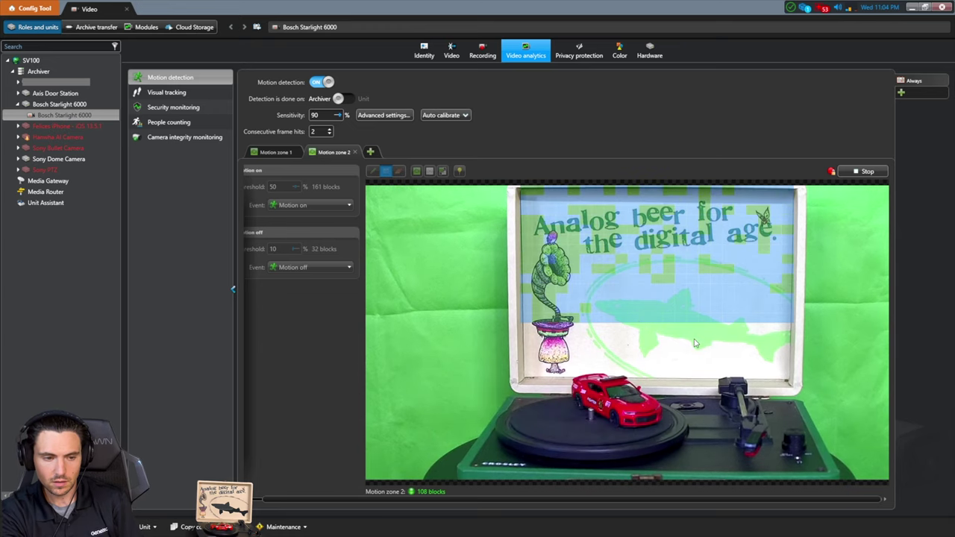
click(858, 172)
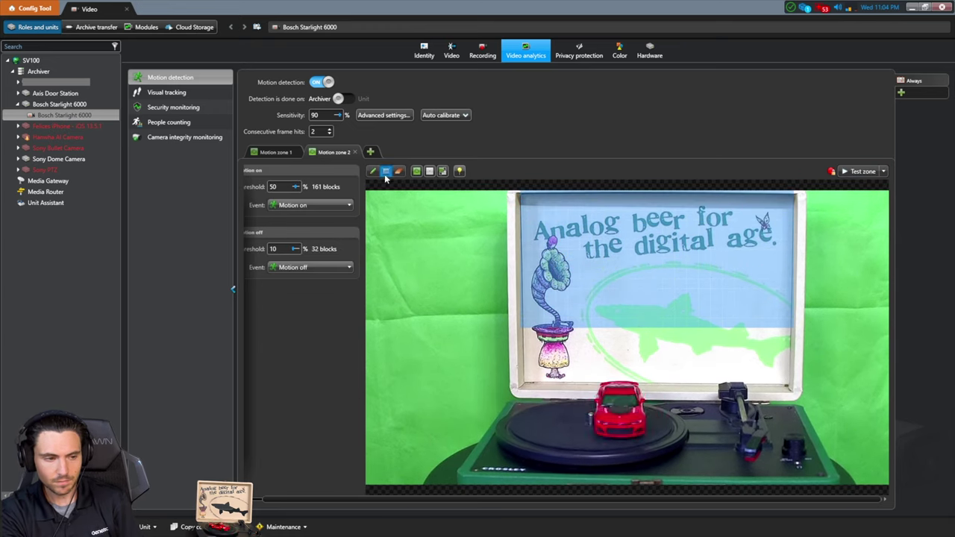
- Set the motion detection sensitivity to 79% and run the Motion zone 2 test with it
click(335, 114)
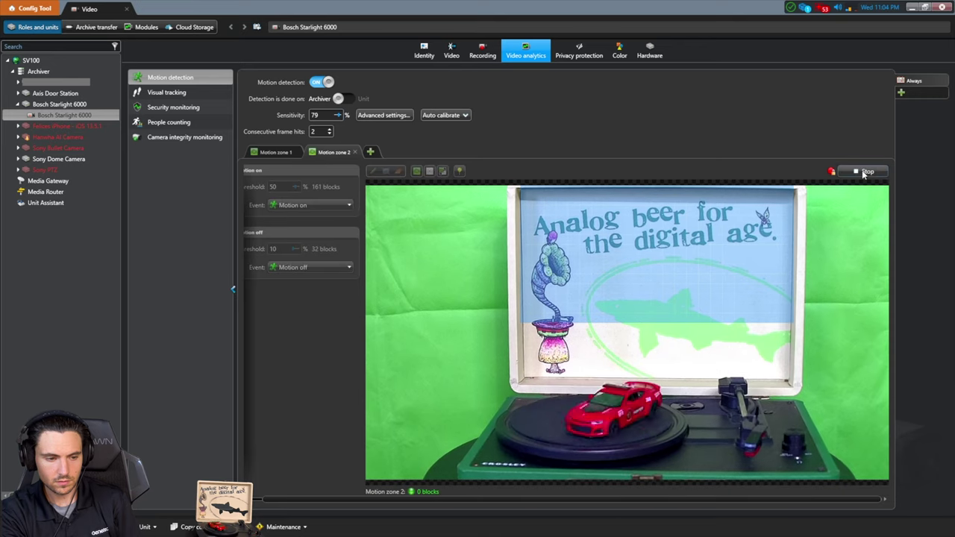
click(863, 171)
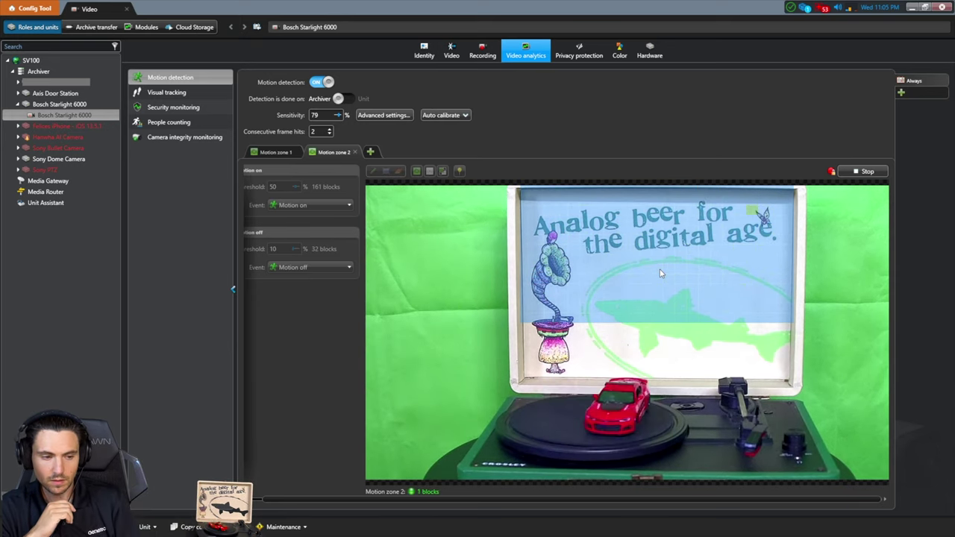
- Lower the motion detection sensitivity to 69% while the Motion zone 2 test runs, and apply the change
click(337, 114)
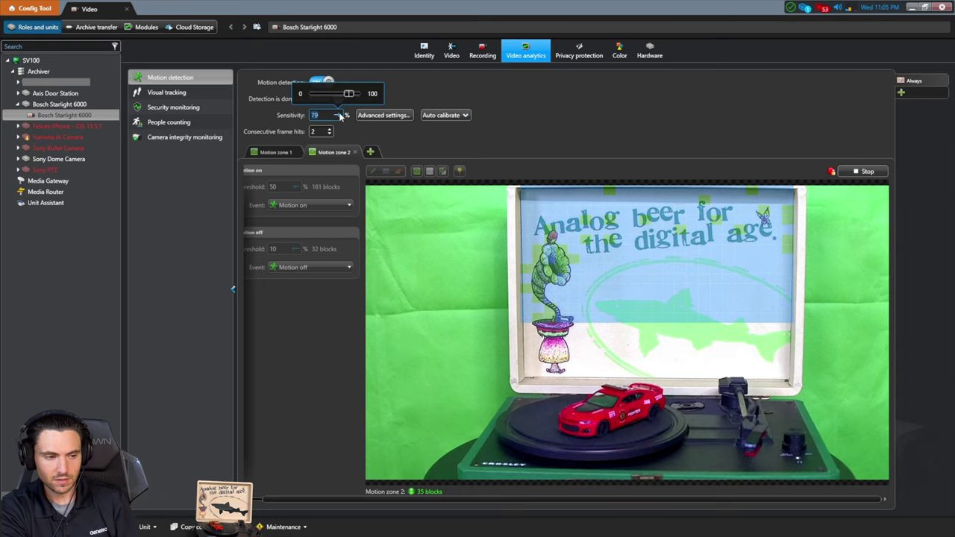
drag(348, 94, 343, 94)
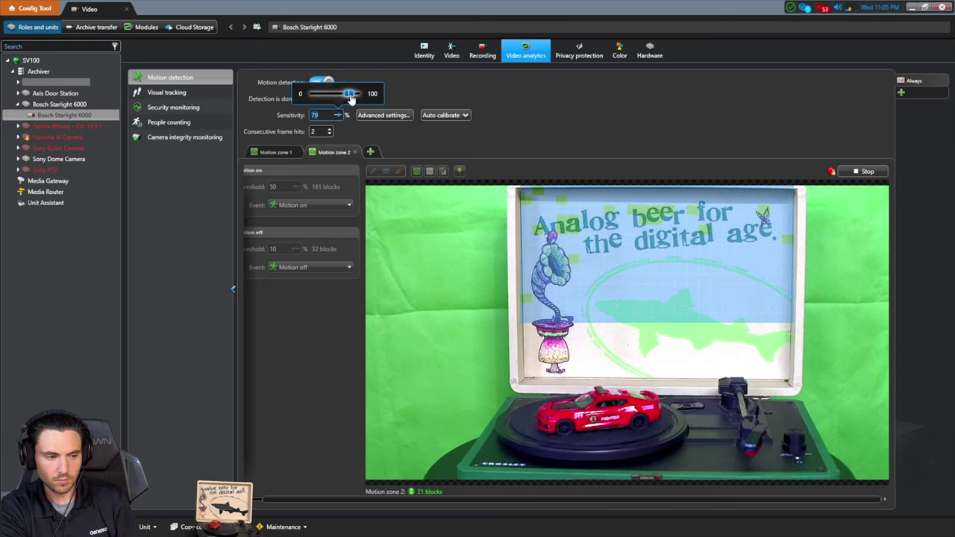
click(904, 530)
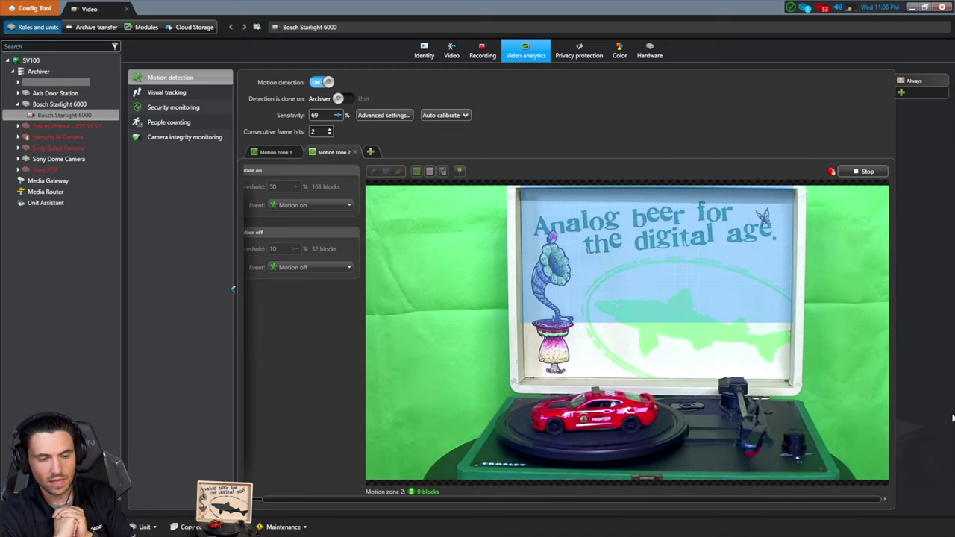
- Stop the zone test and review the detection area and thresholds of Motion zone 1 before returning to Motion zone 2
click(864, 171)
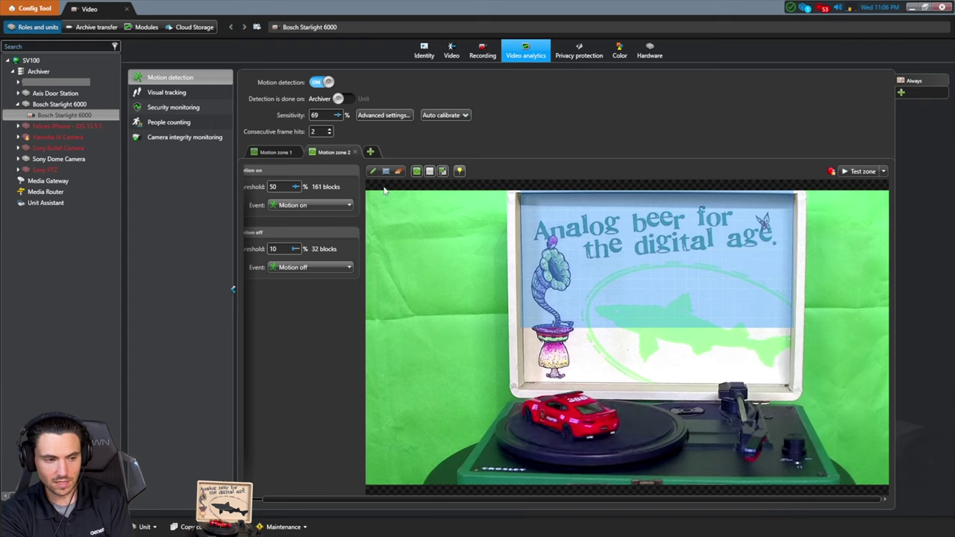
click(276, 151)
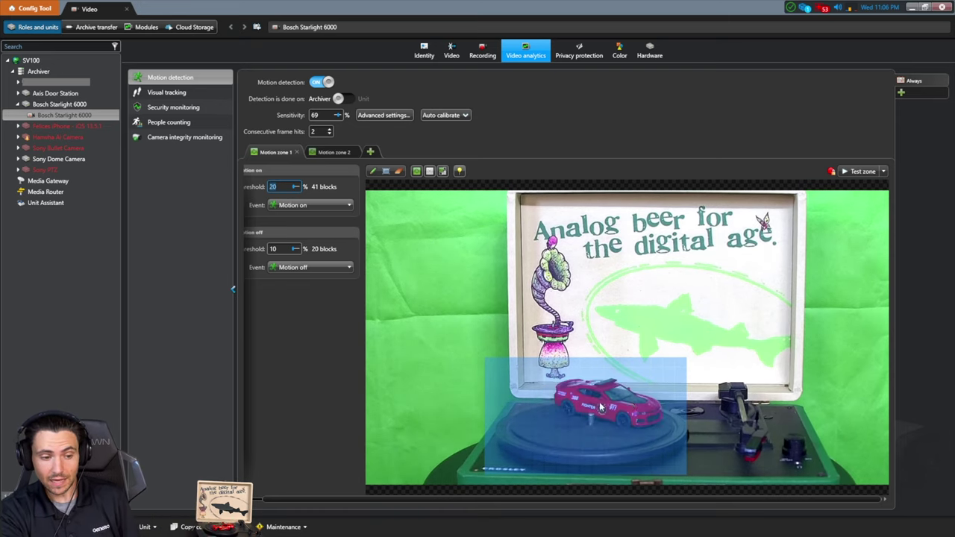
click(329, 153)
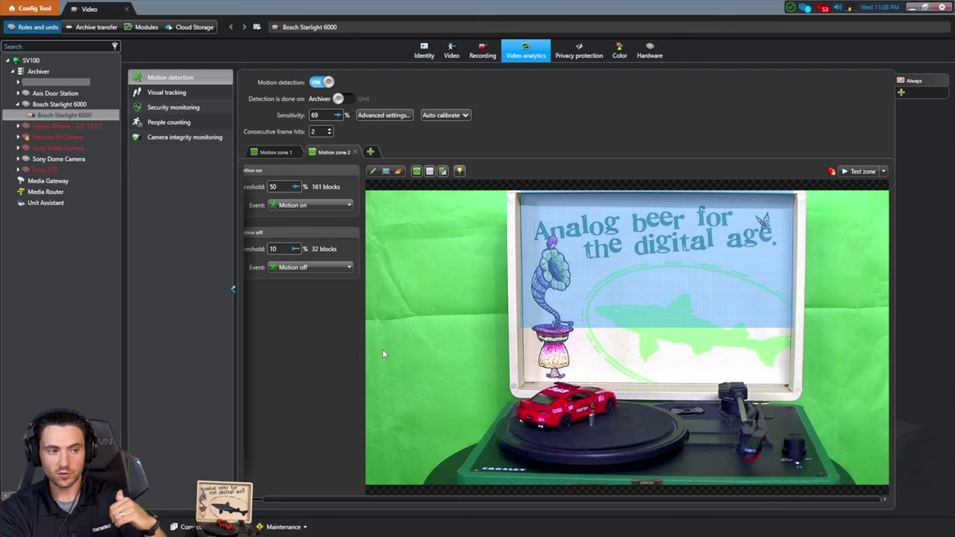
- Switch to Security Desk, find a stretch without motion near 10:54 PM on the Bosch Starlight 6000 timeline, and play it briefly
key(alt+Tab)
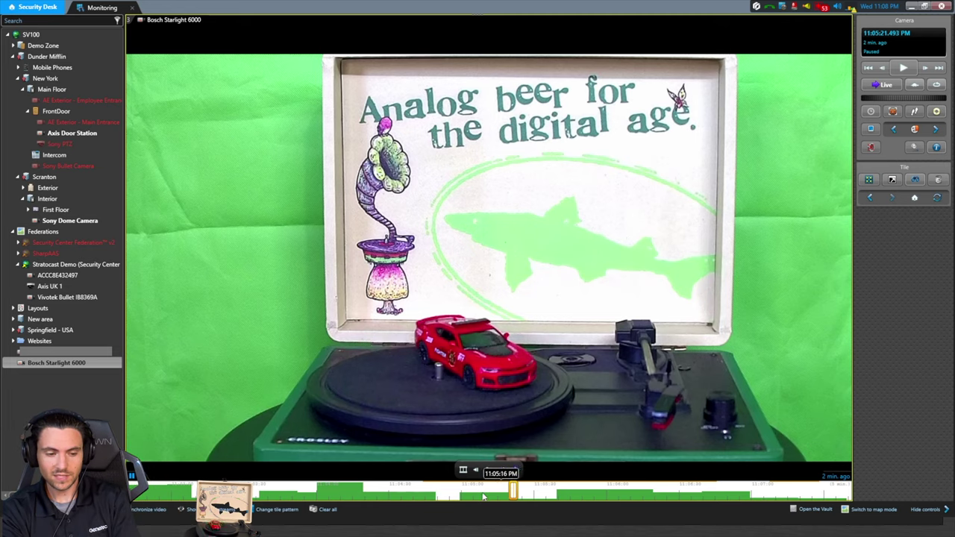
scroll(592, 490, down, 2)
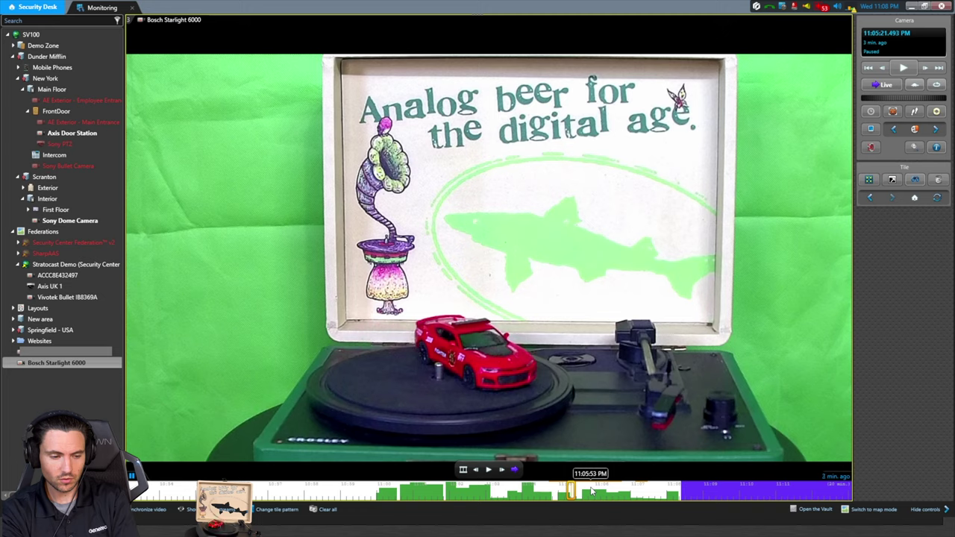
drag(321, 490, 608, 495)
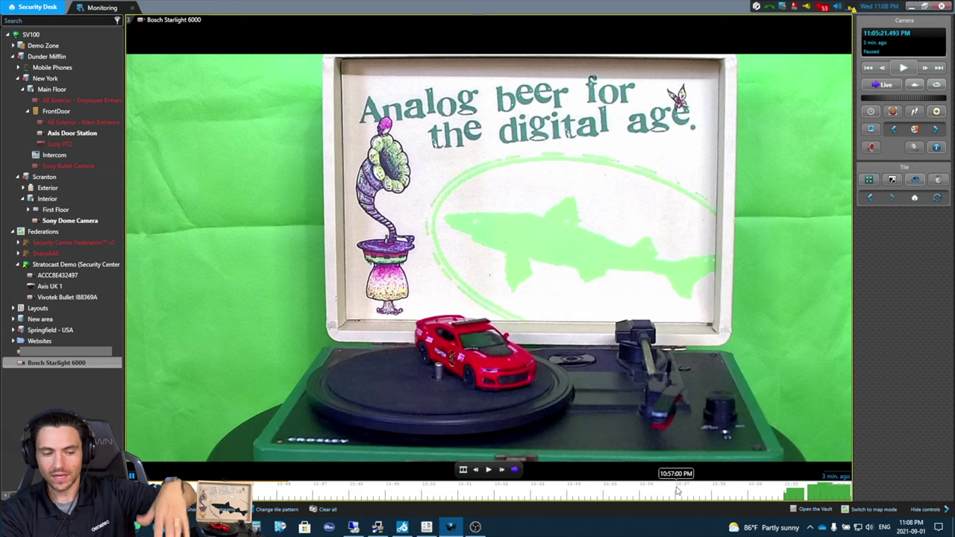
click(573, 493)
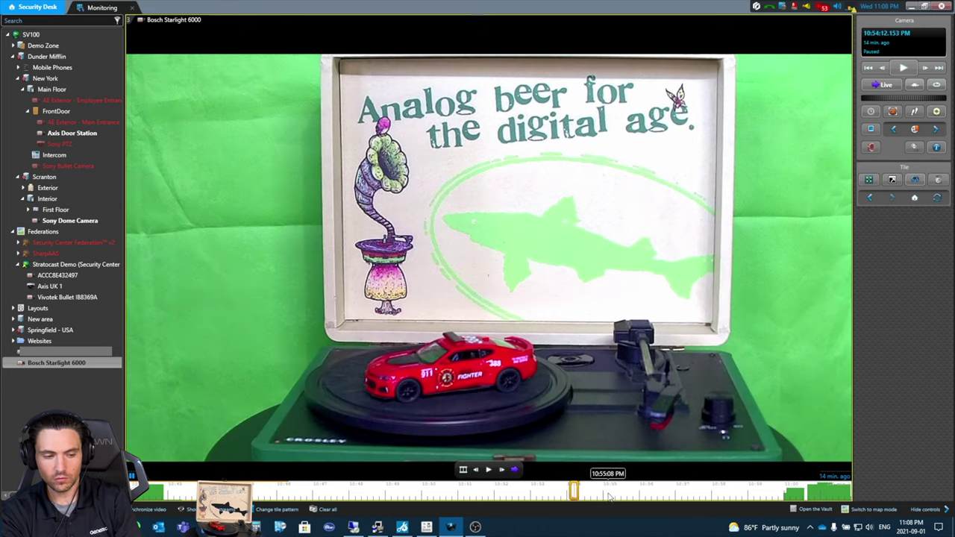
click(490, 470)
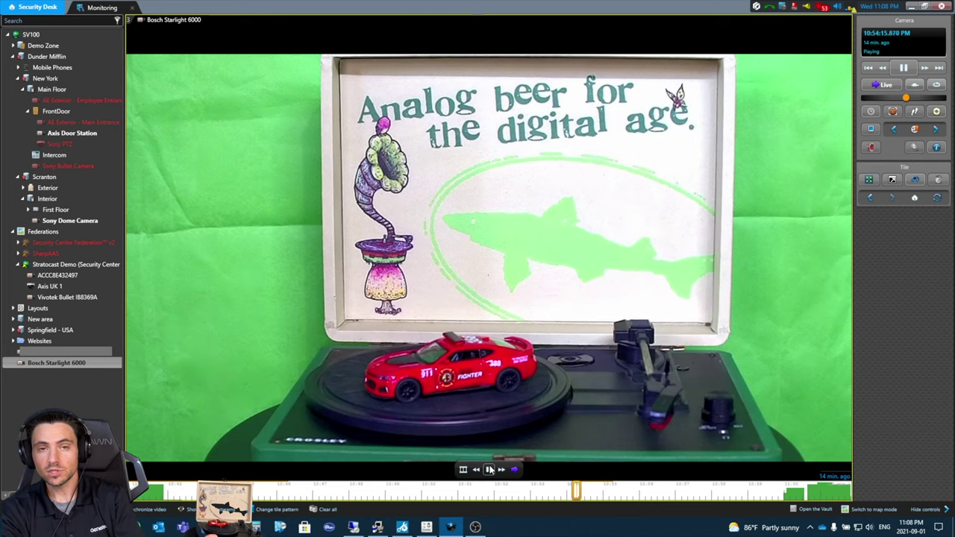
click(489, 469)
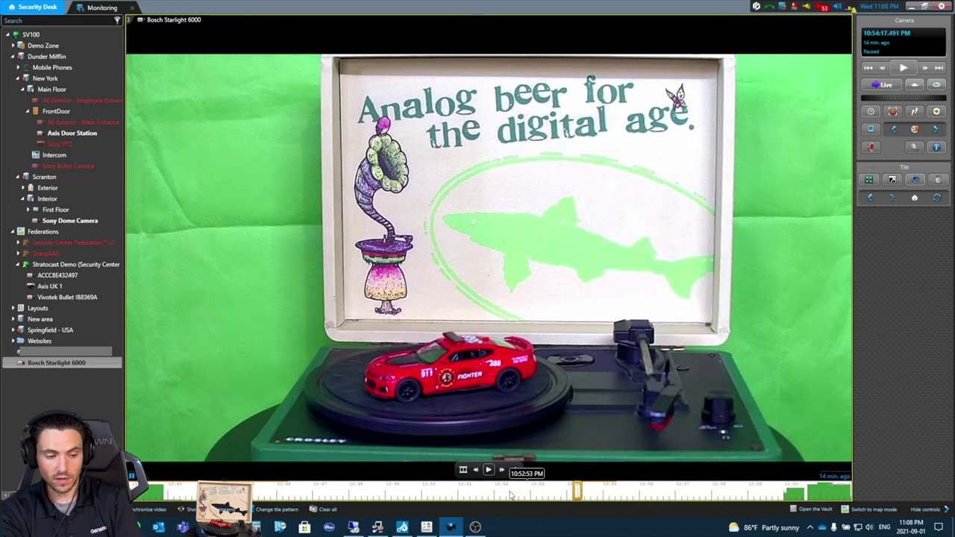
- Open the camera's video archives for September 1, 2021, jump to the recording near 10:42 PM, and play it briefly
drag(640, 492, 395, 493)
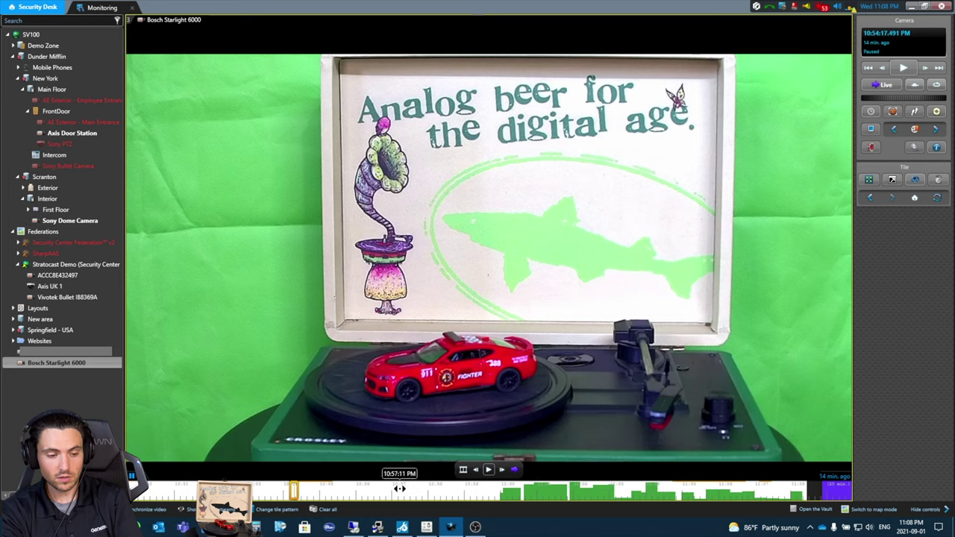
drag(629, 493, 579, 492)
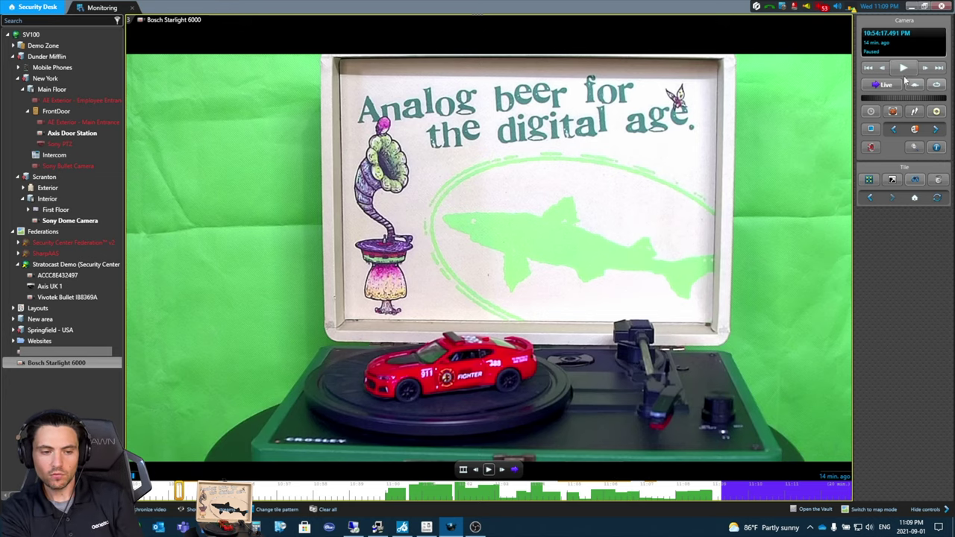
click(871, 112)
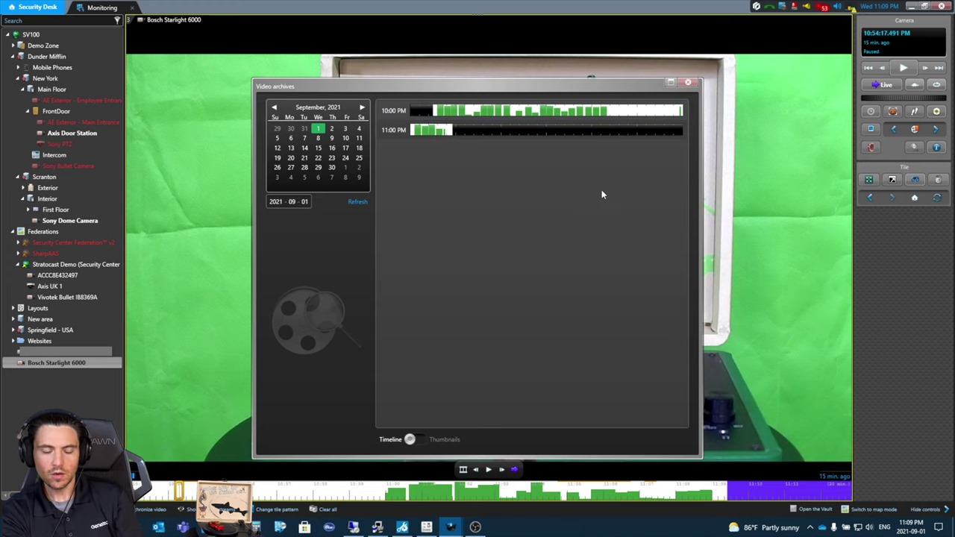
click(602, 113)
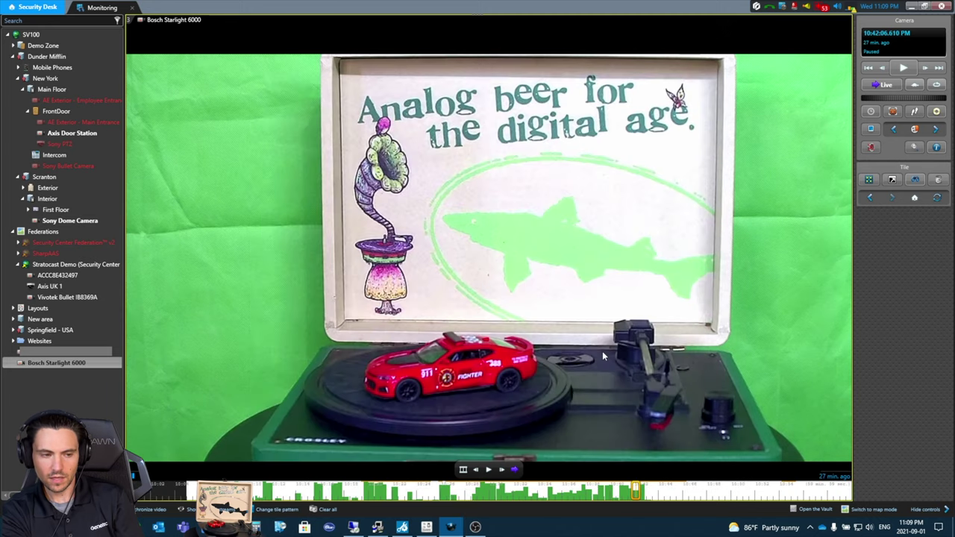
click(489, 470)
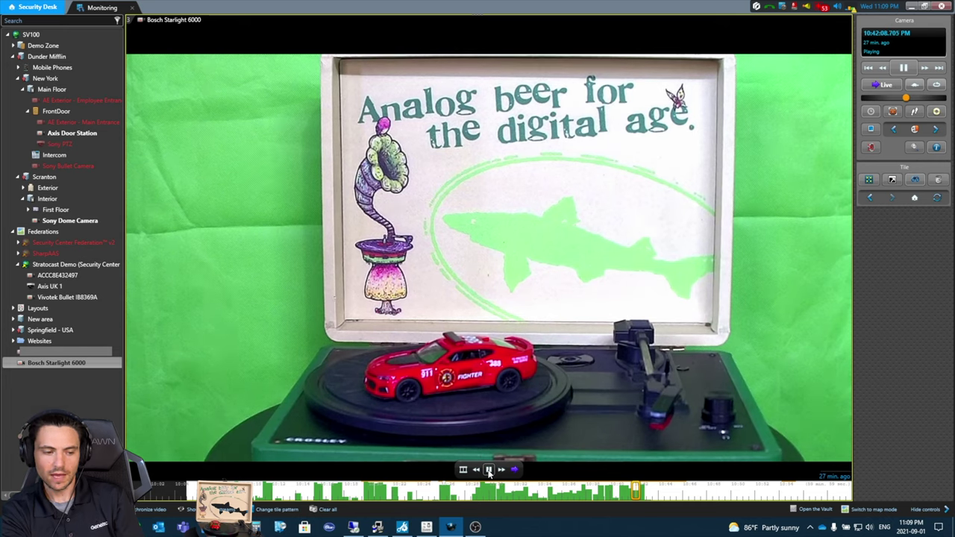
click(489, 470)
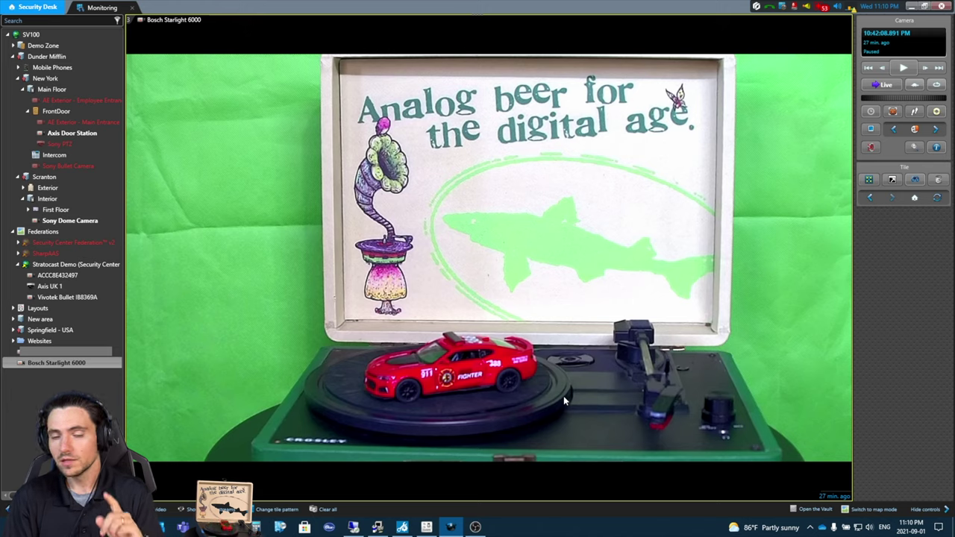
- Reopen the camera's video archives to review the recorded motion hour by hour, and return to Config Tool
mouse_move(593, 424)
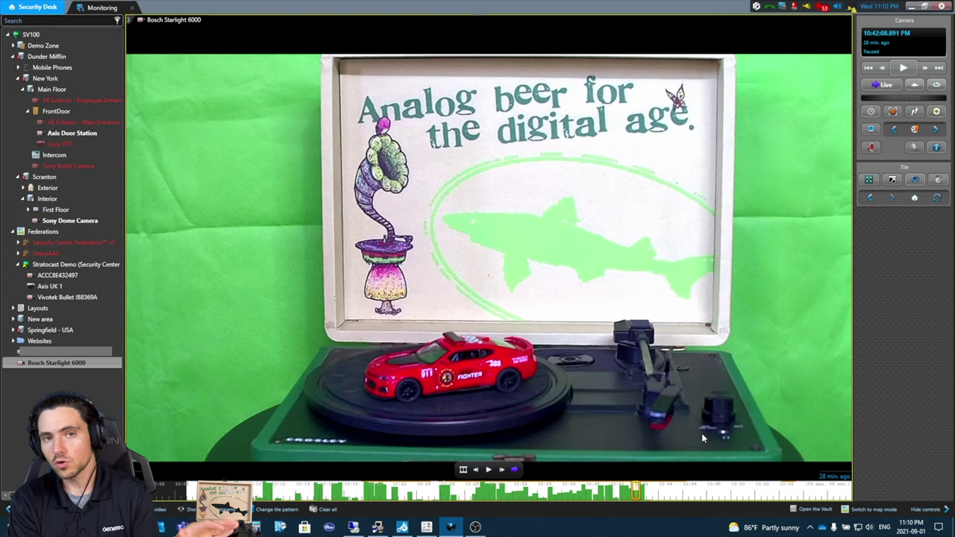
click(877, 113)
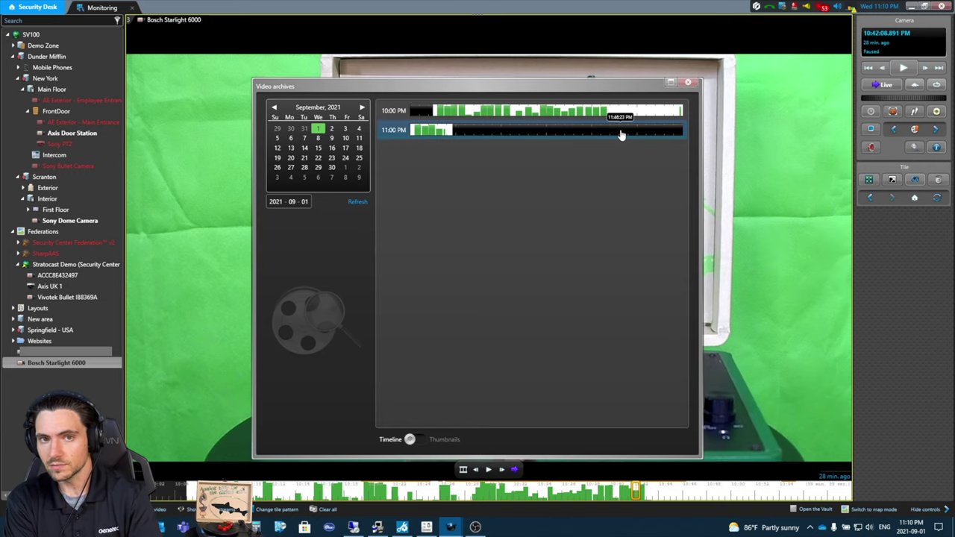
click(621, 135)
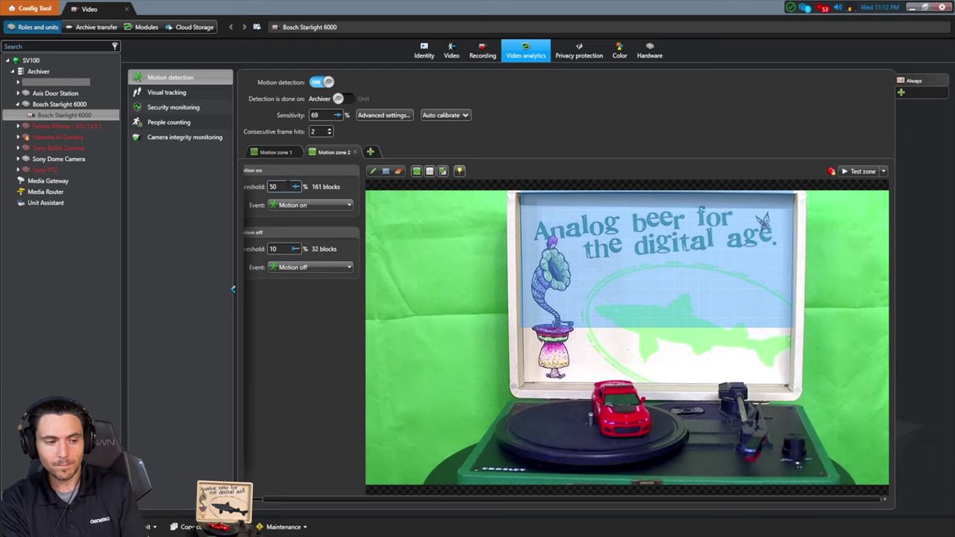
- Review the events that Motion zone 2 can raise when motion starts, and keep the Motion on event
click(291, 208)
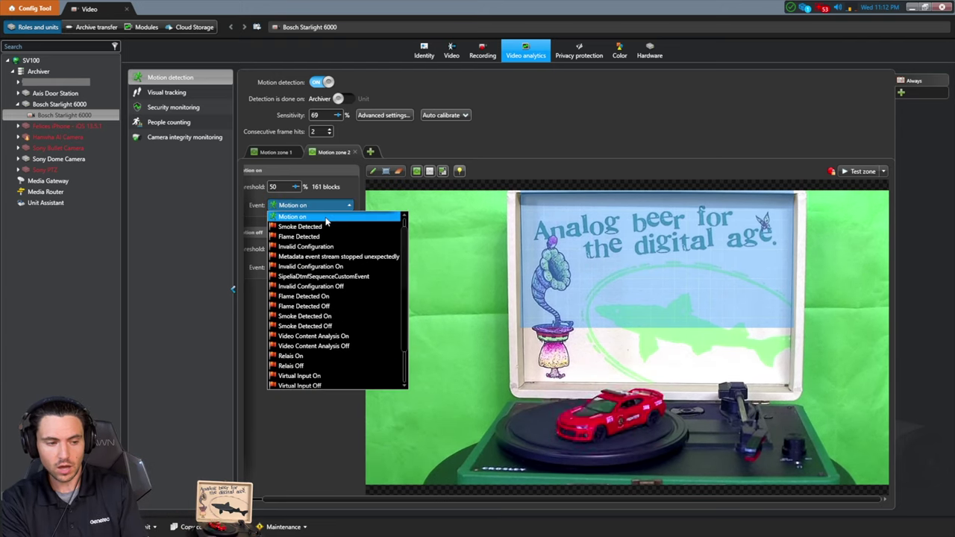
scroll(304, 223, down, 1)
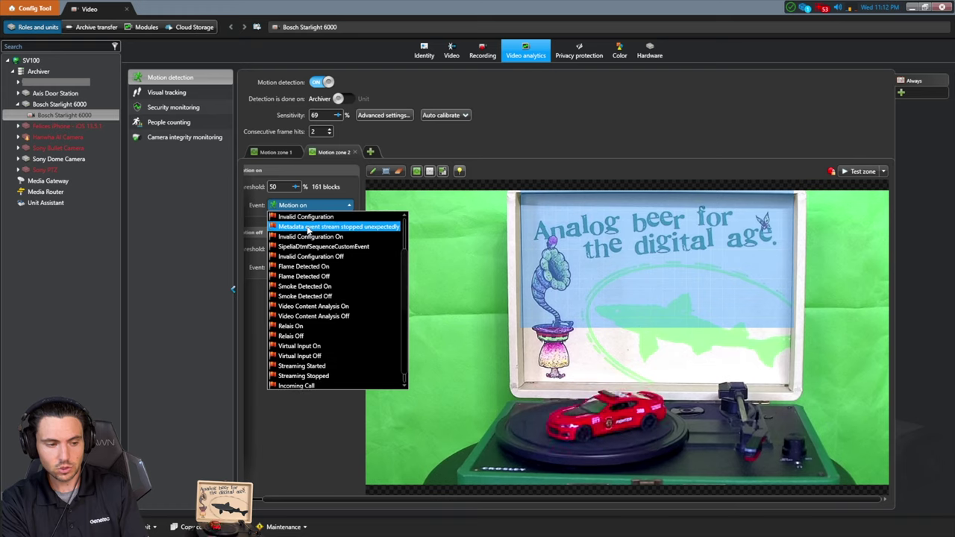
scroll(306, 235, up, 2)
scroll(329, 306, down, 2)
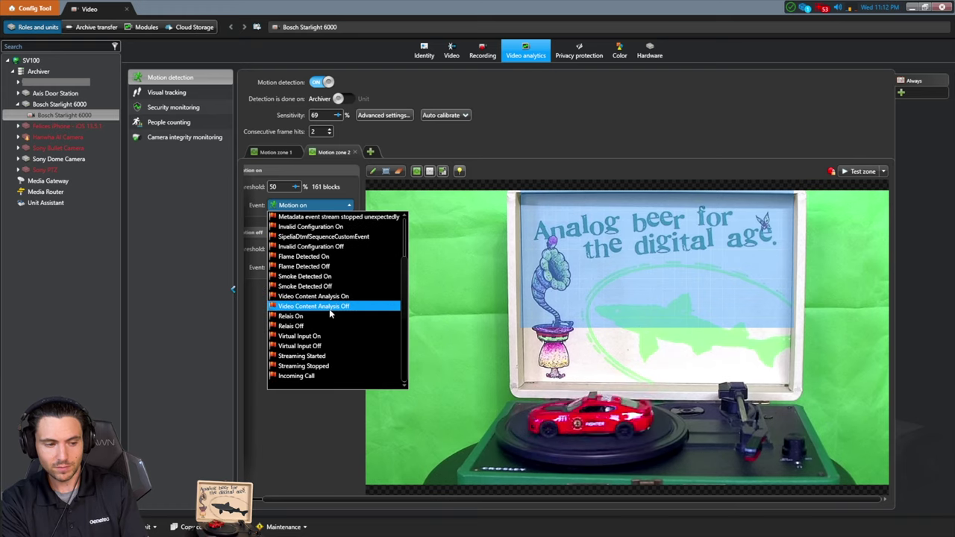
scroll(333, 315, up, 1)
scroll(358, 313, down, 1)
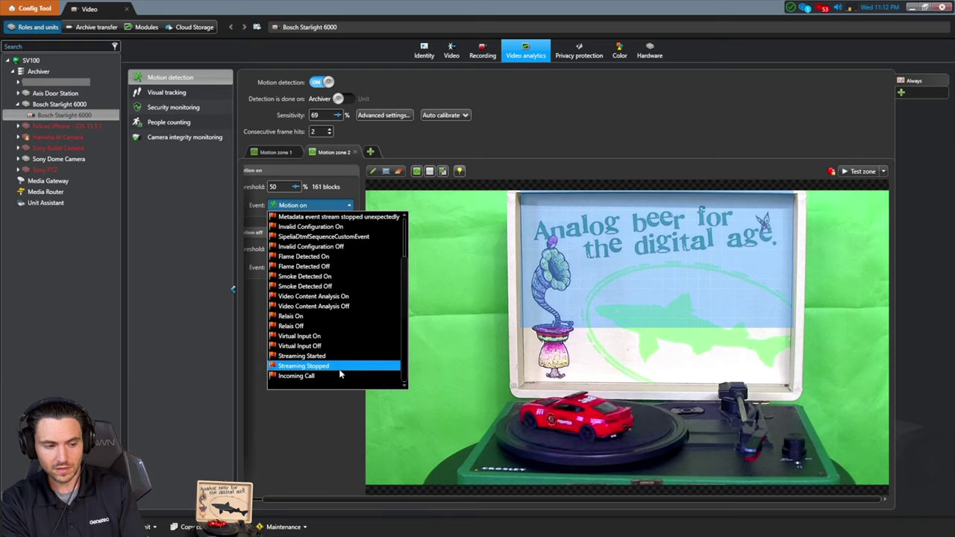
scroll(346, 291, up, 2)
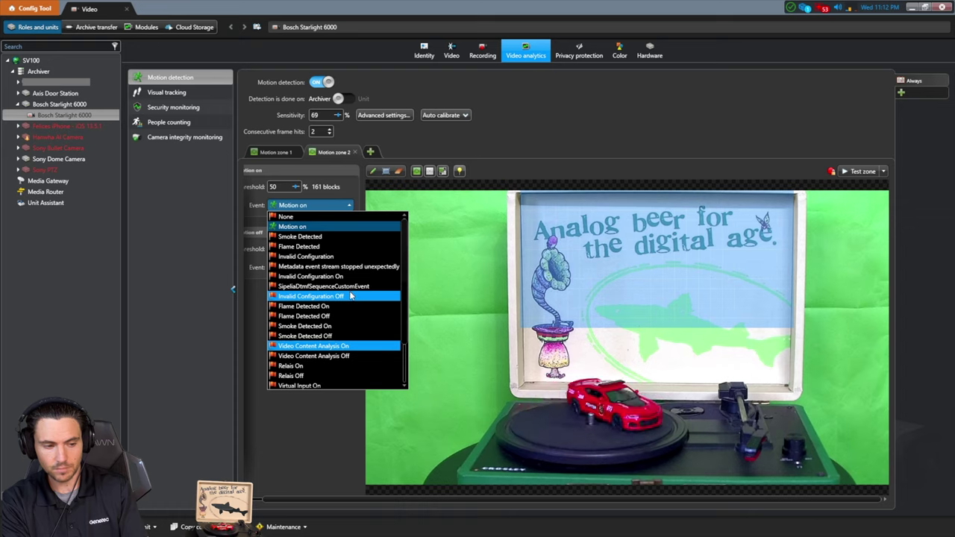
click(353, 227)
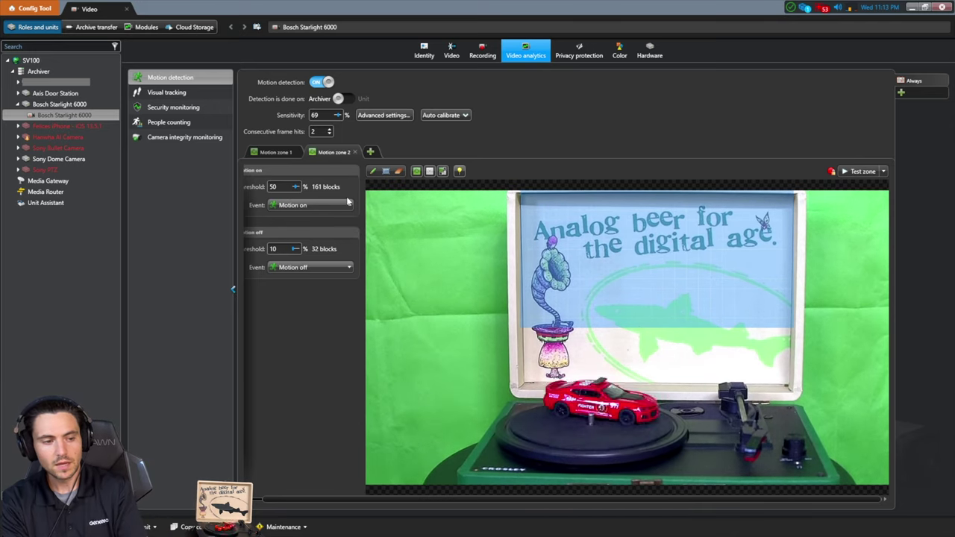
- Add an event-to-action to the Bosch Starlight 6000 camera's identity settings with Motion on as its triggering event
click(424, 50)
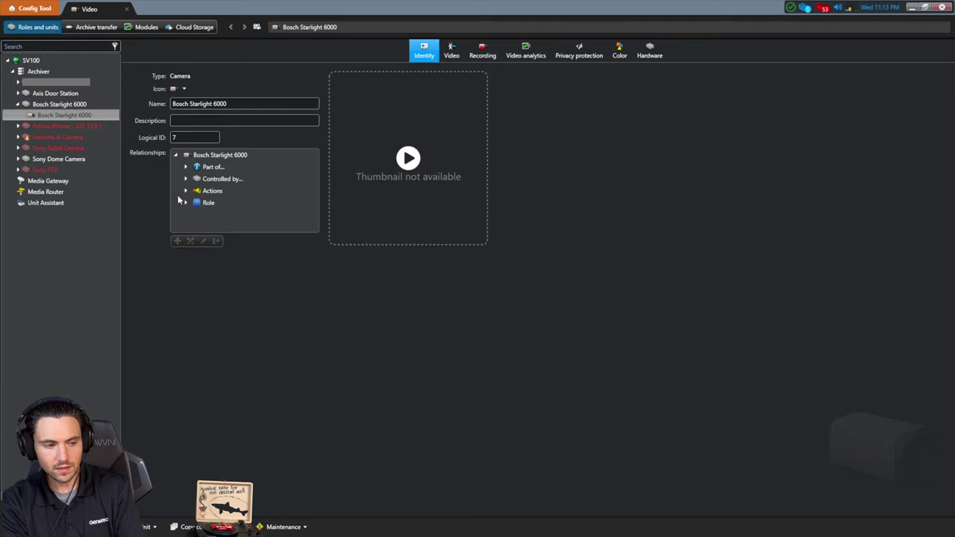
click(186, 191)
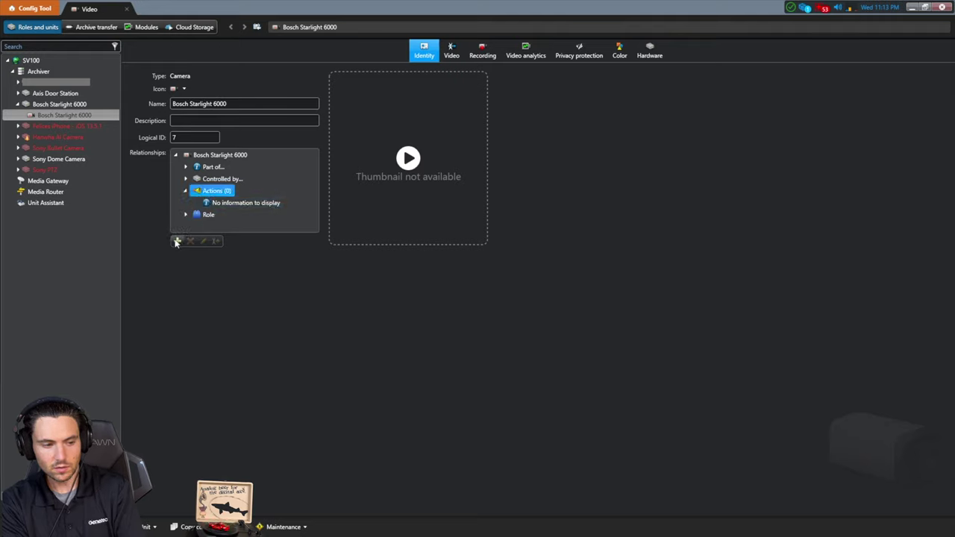
click(177, 241)
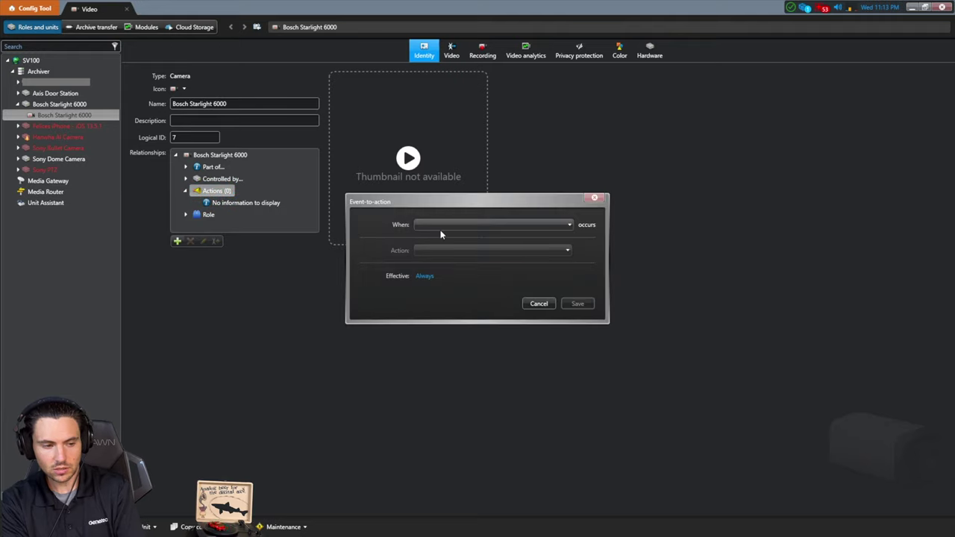
click(441, 226)
scroll(458, 299, down, 5)
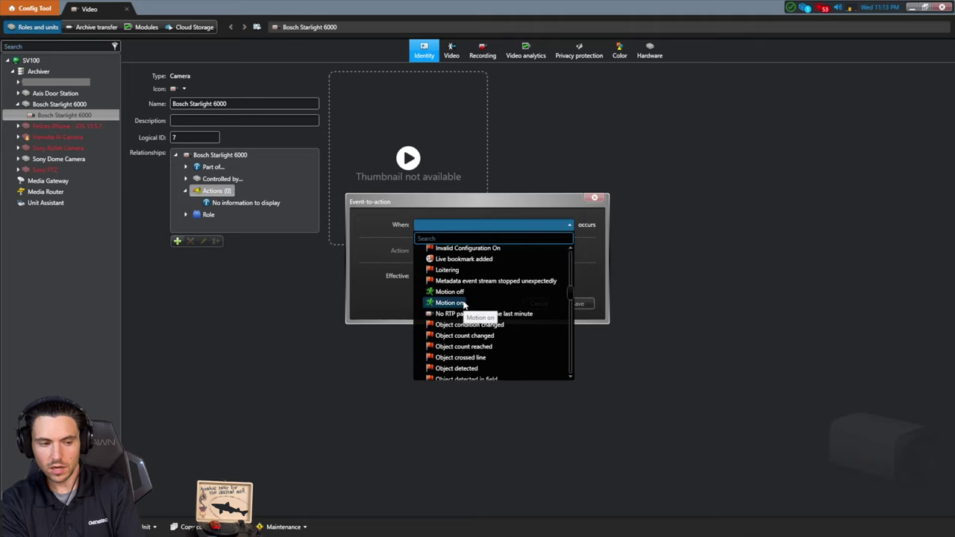
click(458, 299)
- Set the action of the Motion on event-to-action to Add bookmark
click(475, 251)
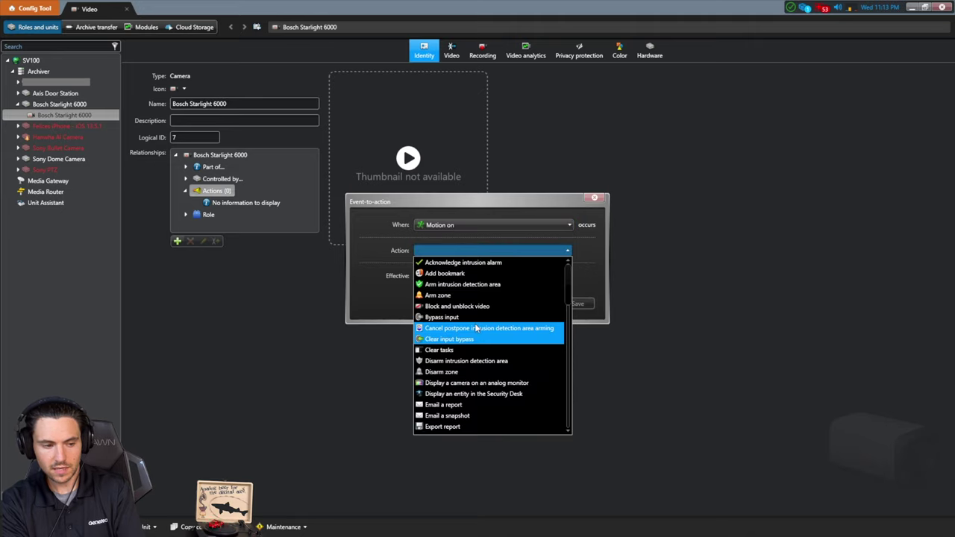
scroll(492, 358, down, 5)
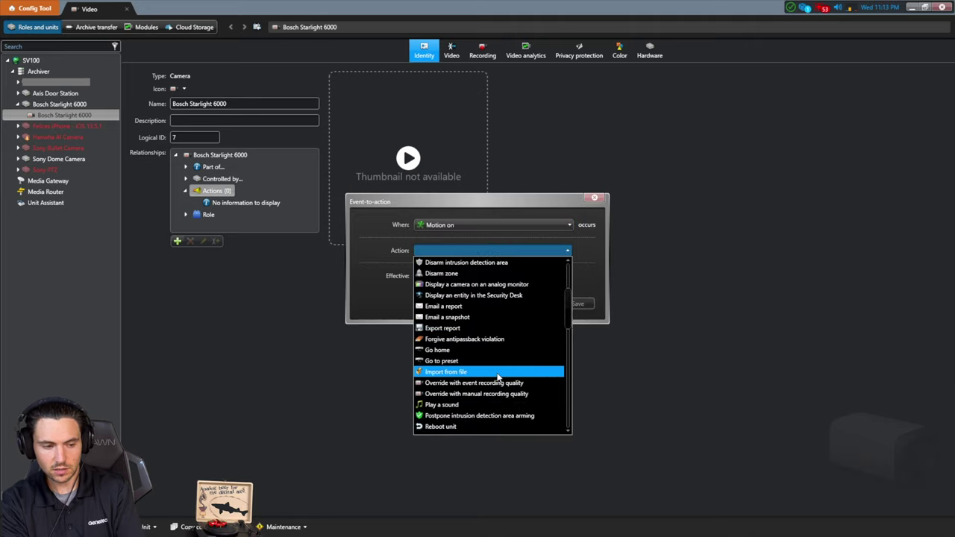
scroll(498, 375, down, 10)
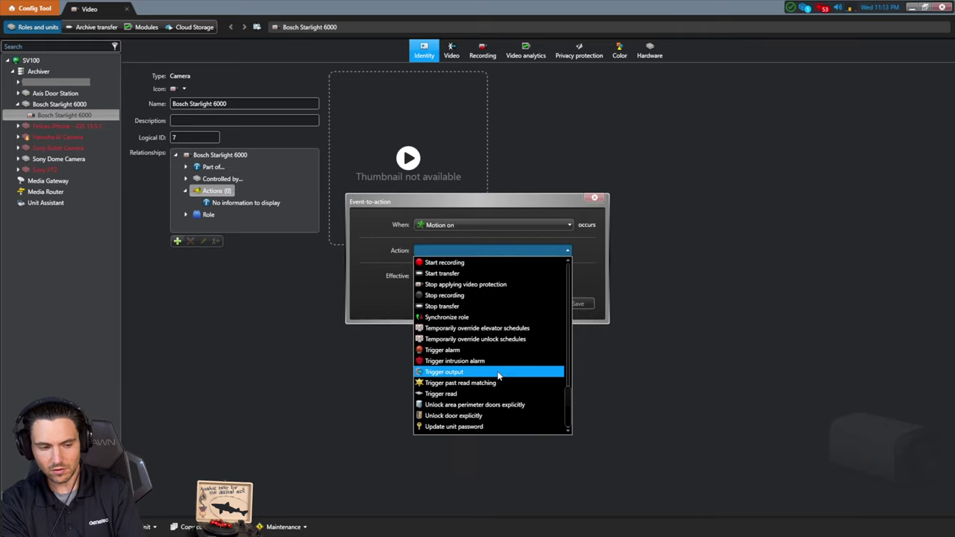
scroll(498, 376, up, 3)
scroll(498, 375, up, 12)
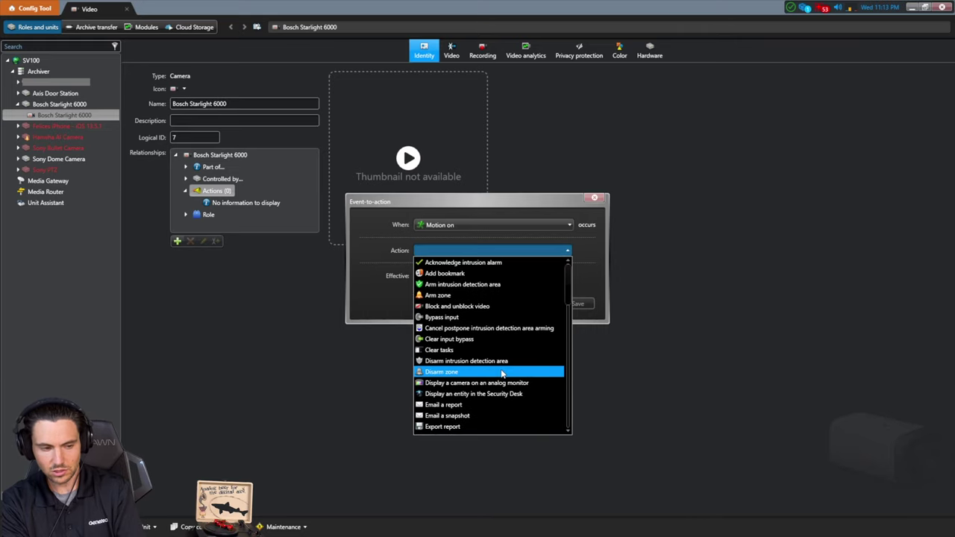
click(504, 276)
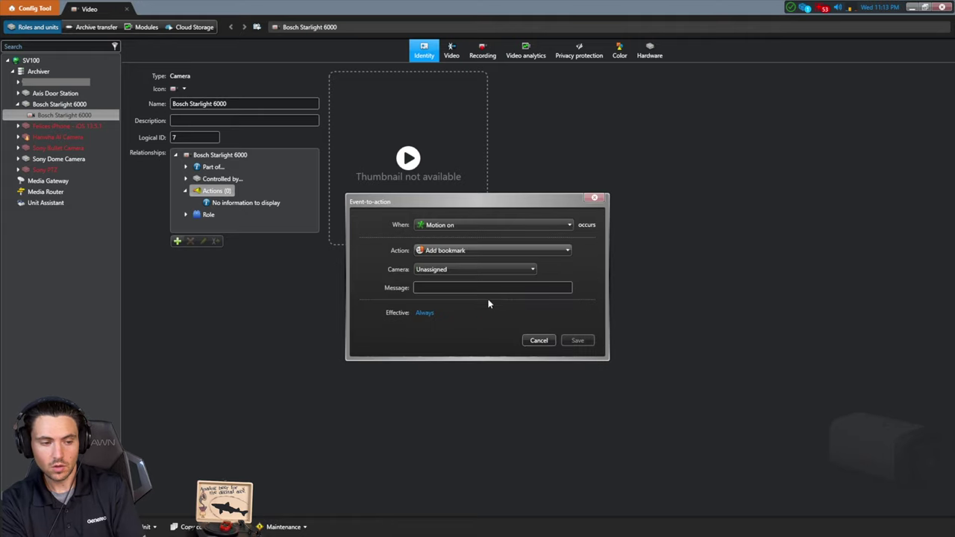
- Assign the bookmark to the Bosch Starlight 6000 camera with the message "Motion Detected" and save the event-to-action
click(463, 270)
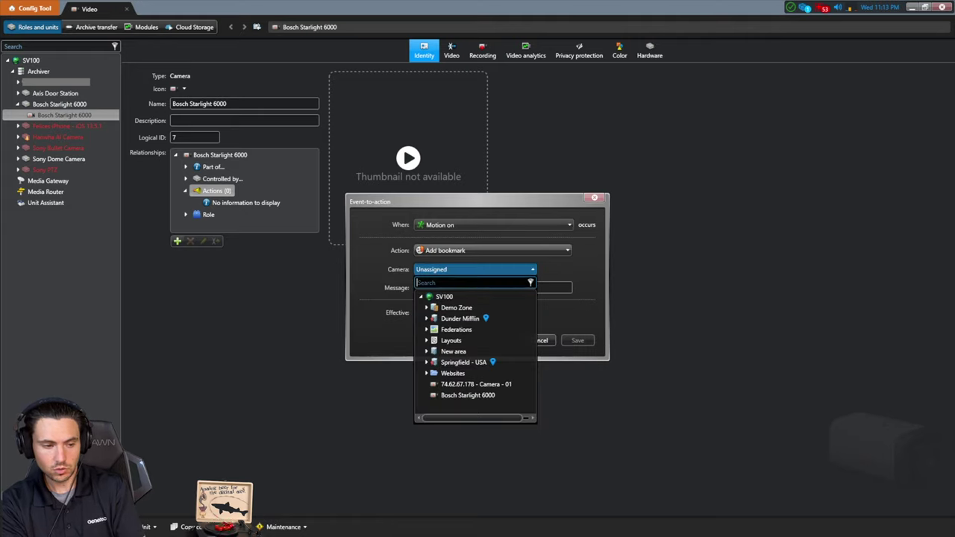
text(bosch)
click(478, 307)
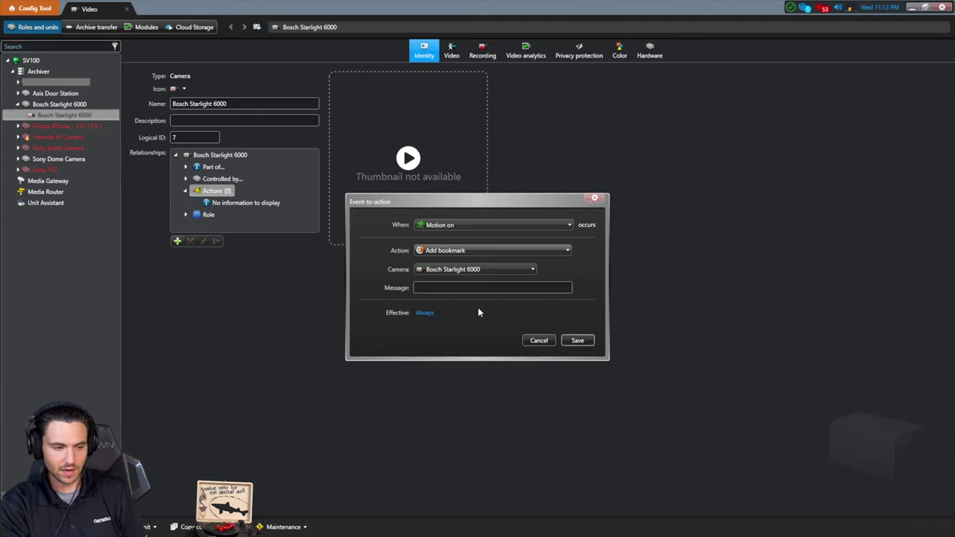
click(479, 288)
text(Motion Detected)
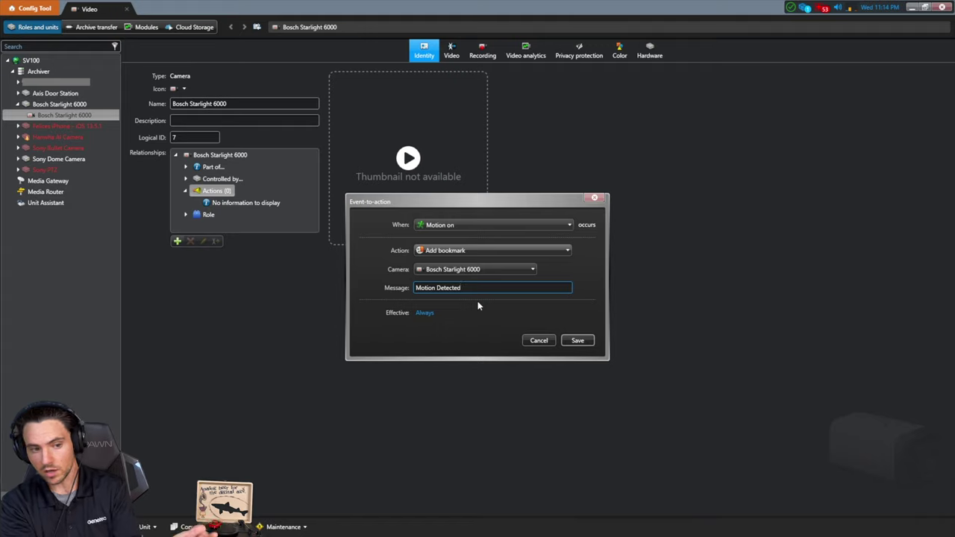
click(574, 341)
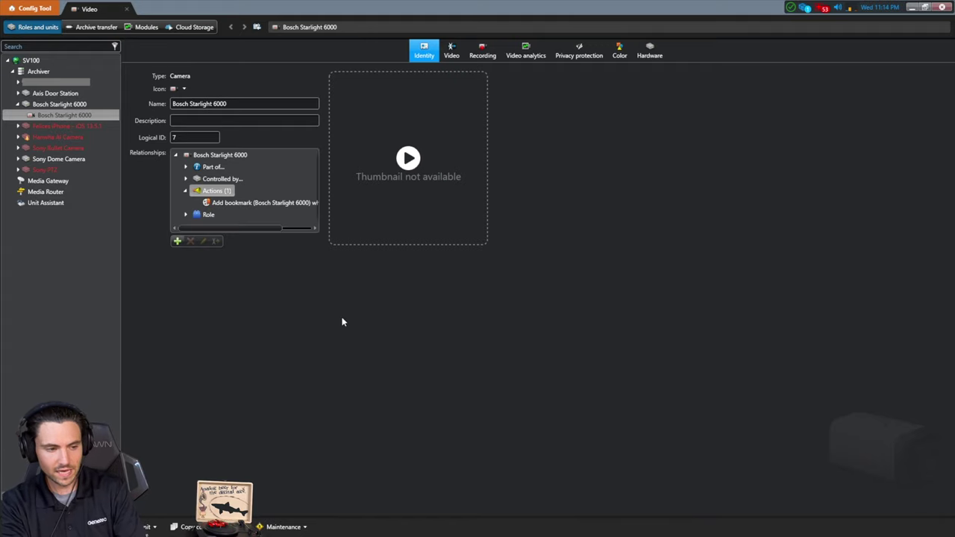
- Start a second event-to-action for the camera with Motion on as its triggering event
click(178, 240)
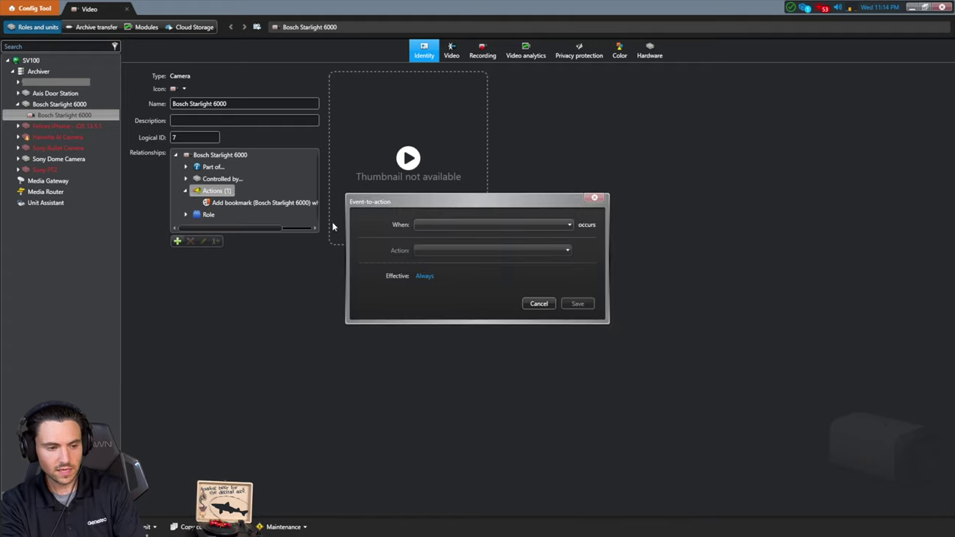
click(482, 224)
scroll(481, 290, down, 8)
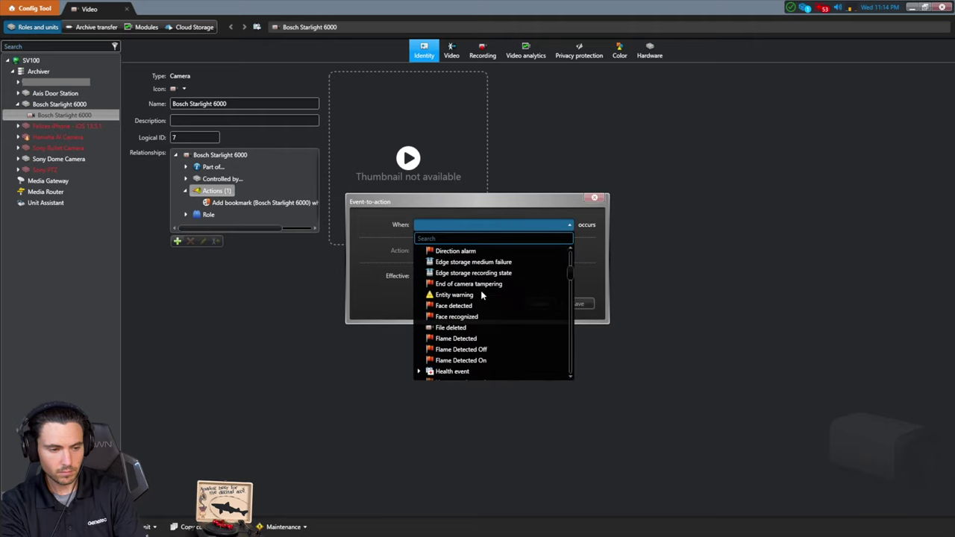
scroll(477, 314, down, 2)
click(461, 350)
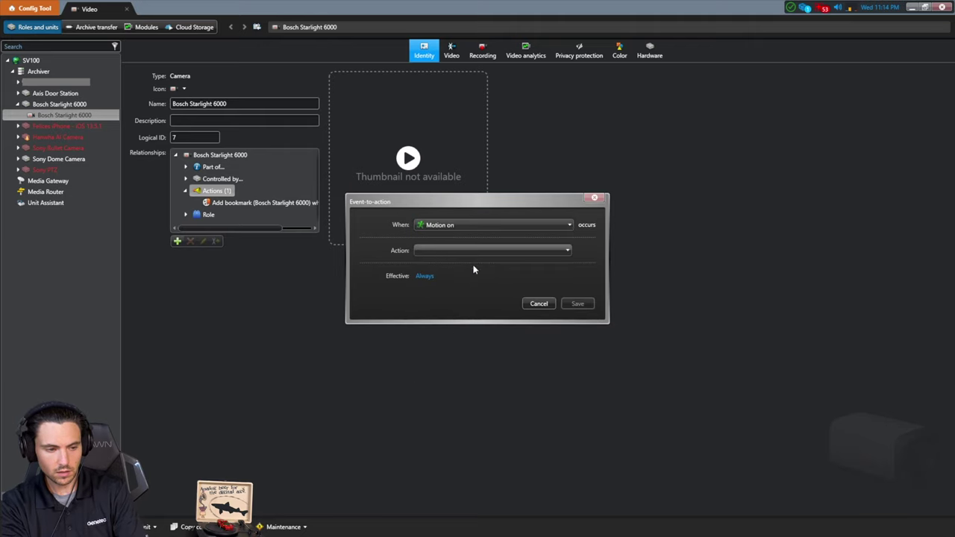
- Examine the actions that the Motion on event can trigger, and discard the second event-to-action
click(478, 254)
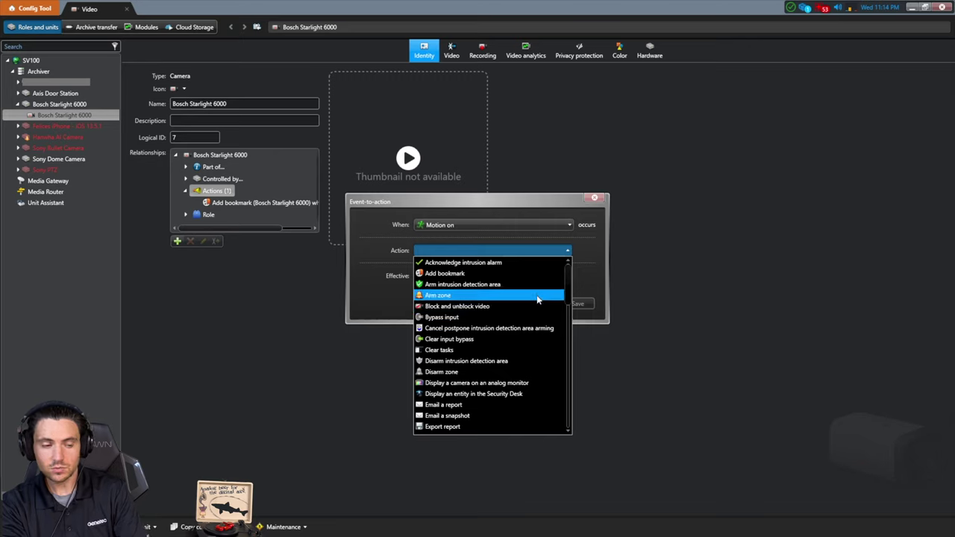
scroll(537, 298, down, 6)
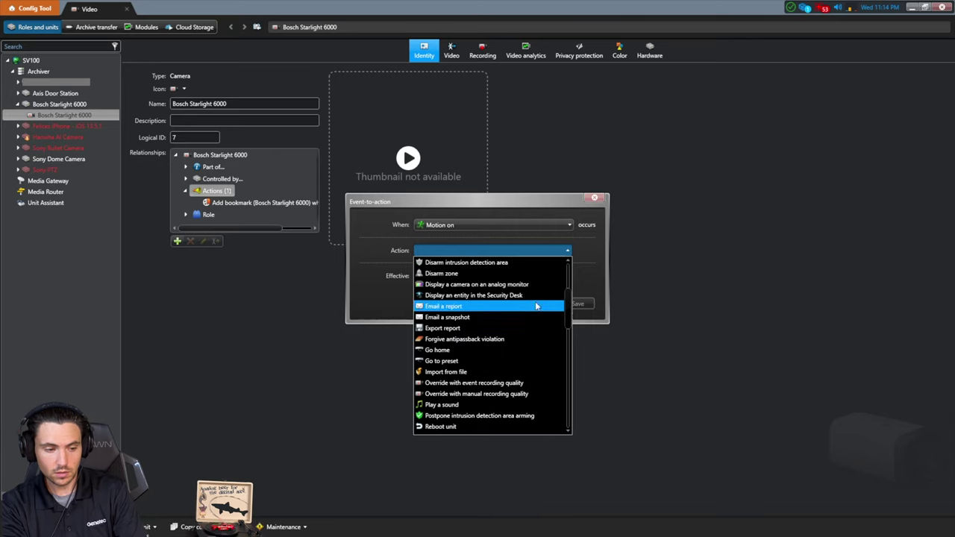
scroll(520, 362, down, 2)
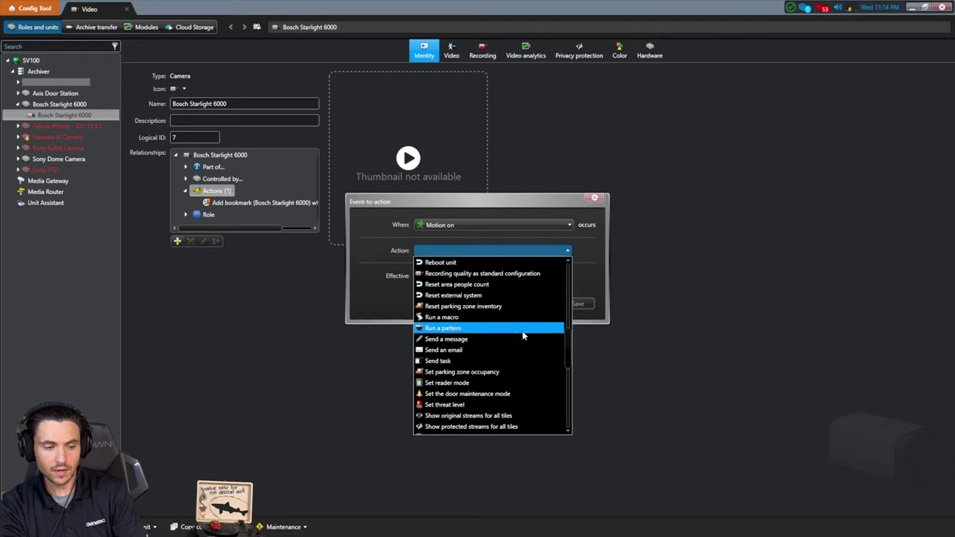
scroll(517, 335, down, 4)
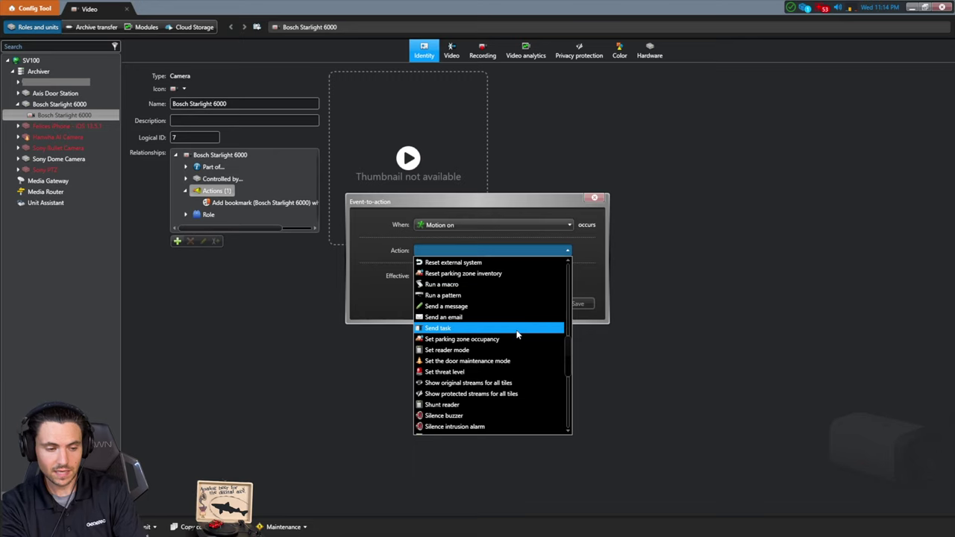
scroll(517, 335, up, 3)
scroll(517, 335, up, 5)
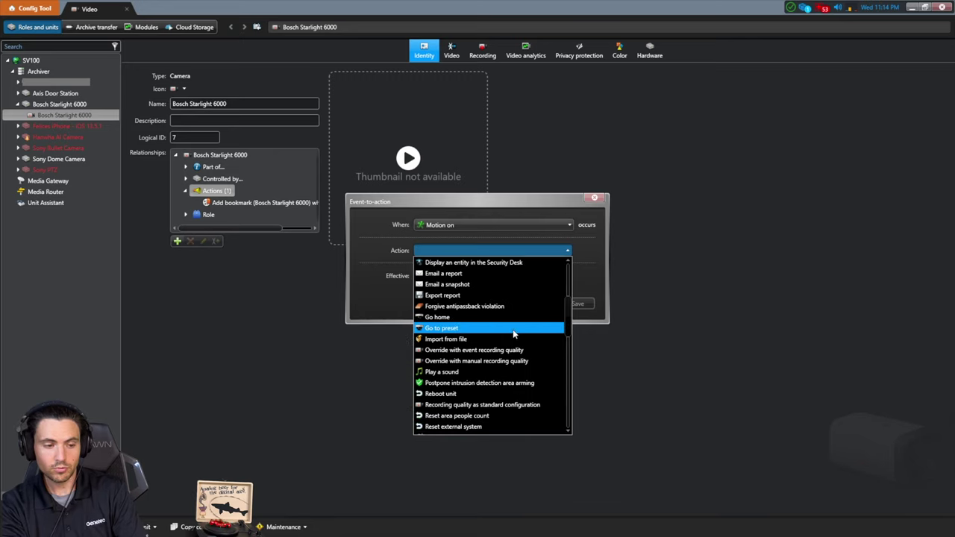
scroll(514, 333, up, 2)
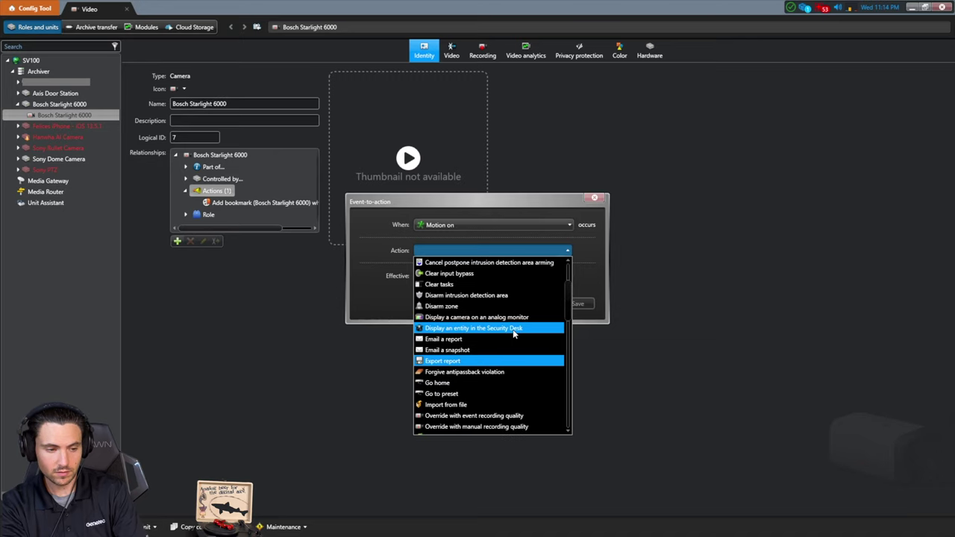
scroll(513, 333, up, 1)
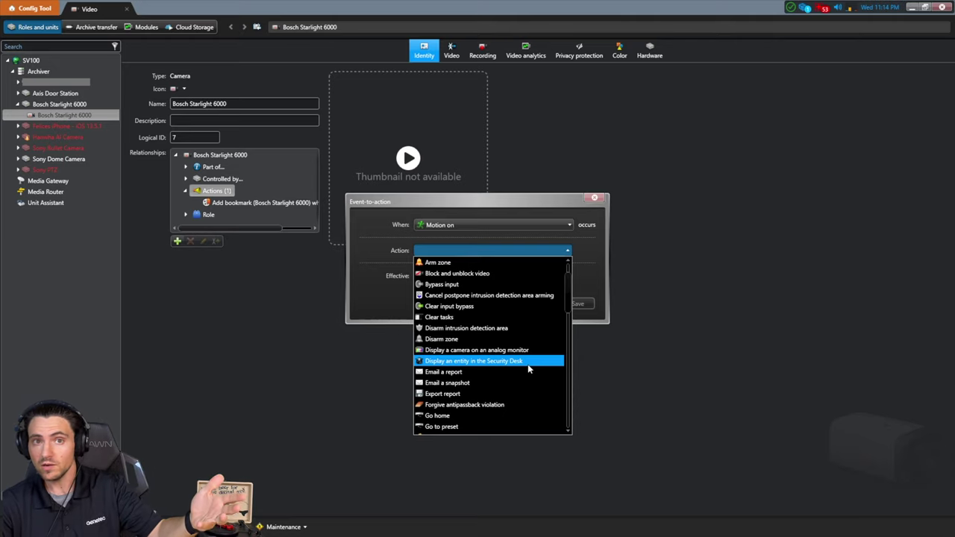
scroll(527, 364, up, 1)
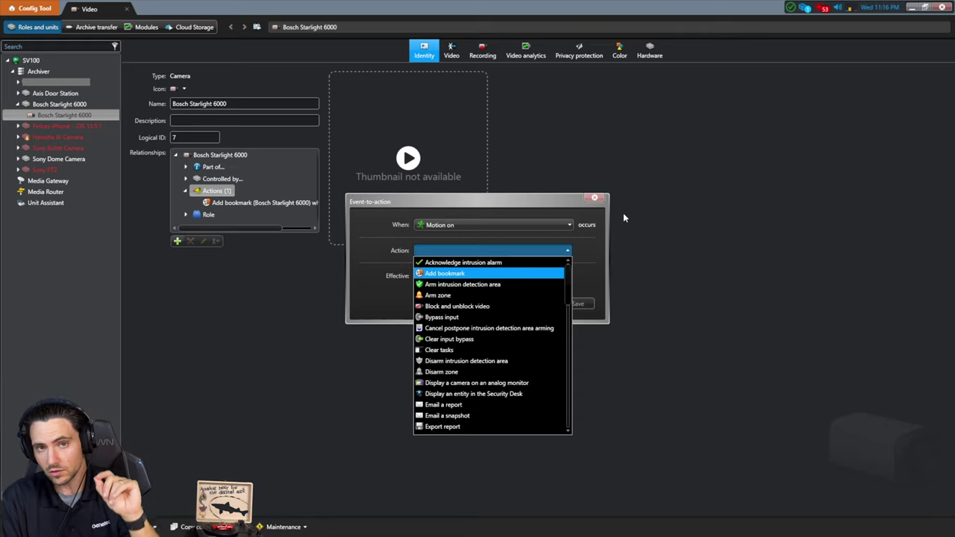
click(594, 197)
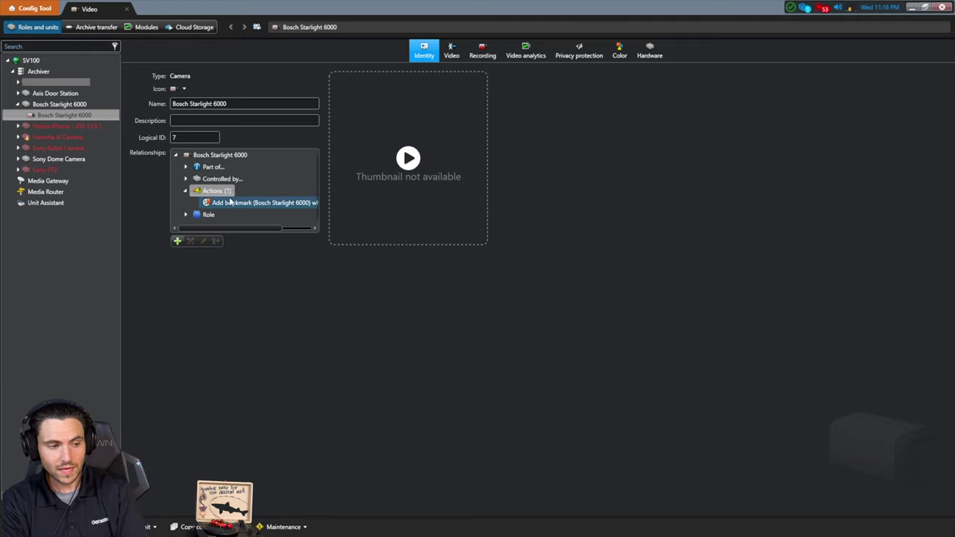
- Switch to Security Desk and open the public task "Bookmarks - Line chart"
click(21, 12)
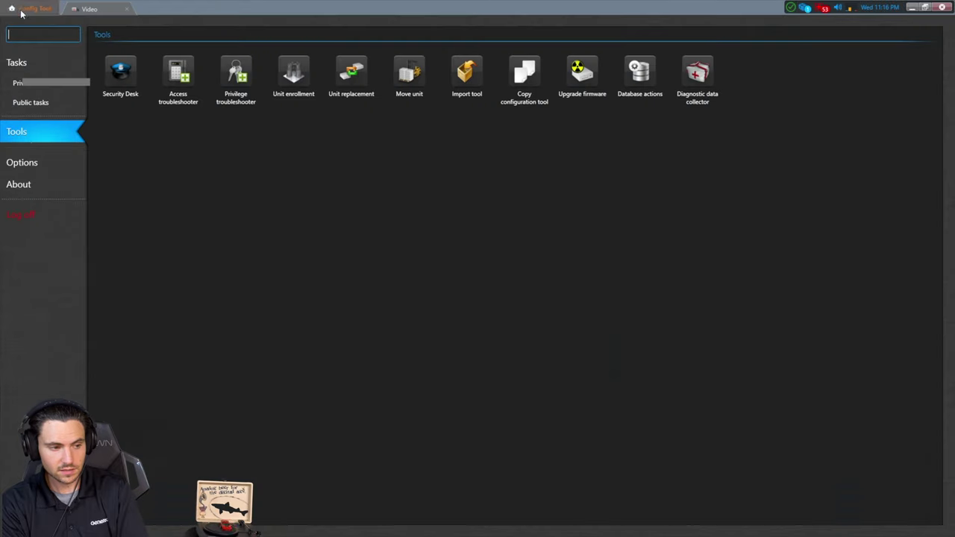
key(alt+Tab)
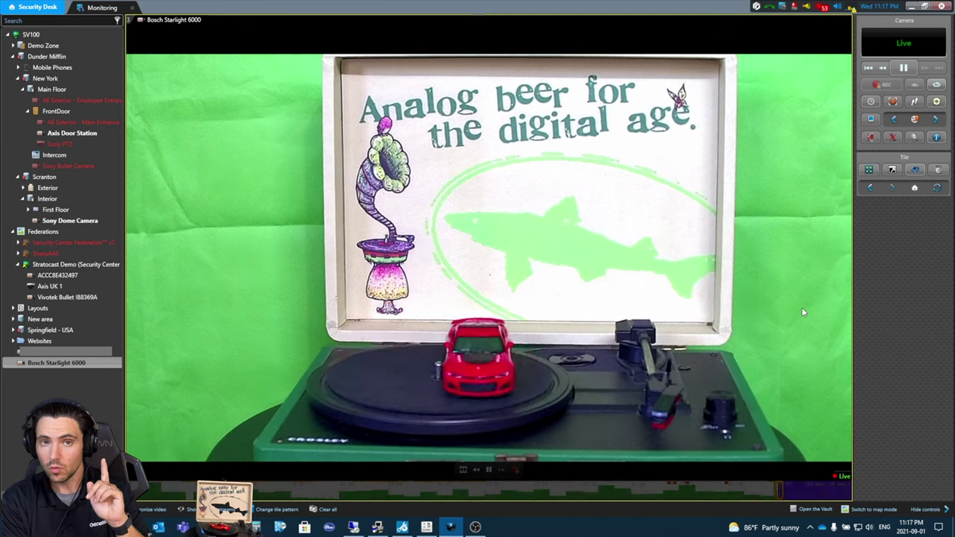
click(31, 6)
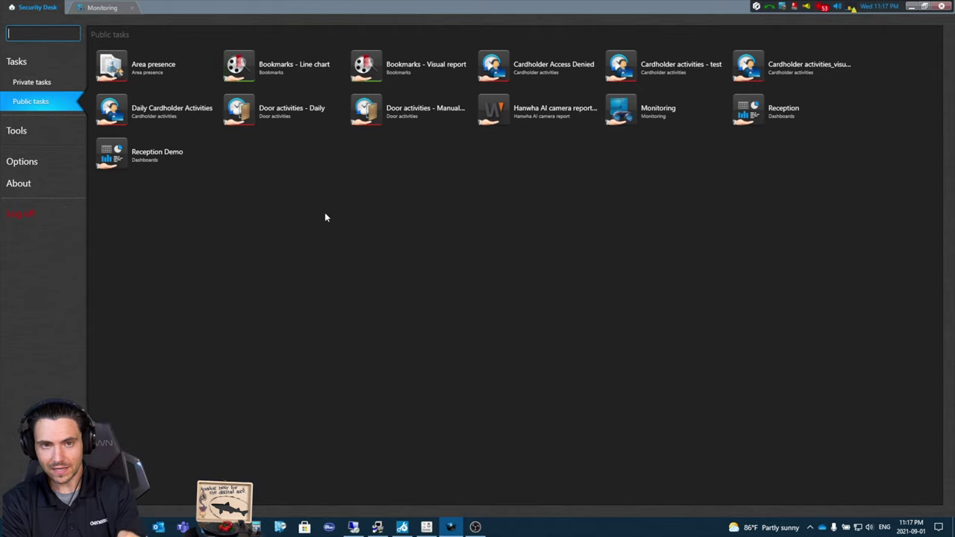
click(254, 73)
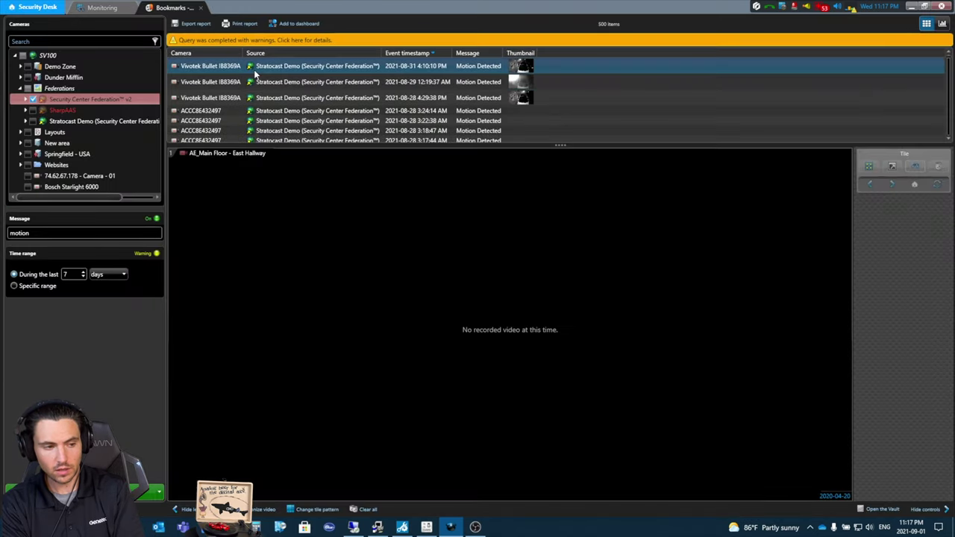
- Review the listed Motion Detected bookmarks and the report's camera, message and time range filters
click(604, 111)
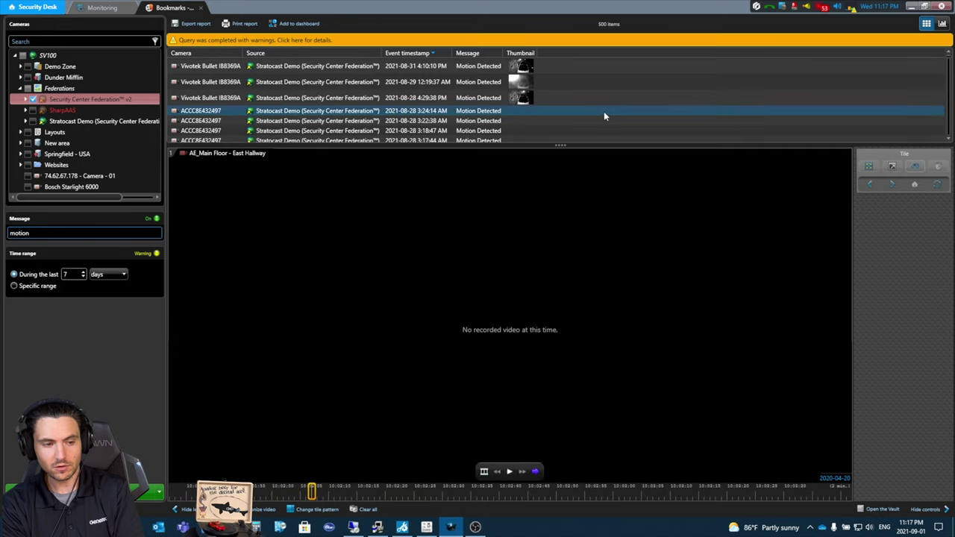
click(330, 96)
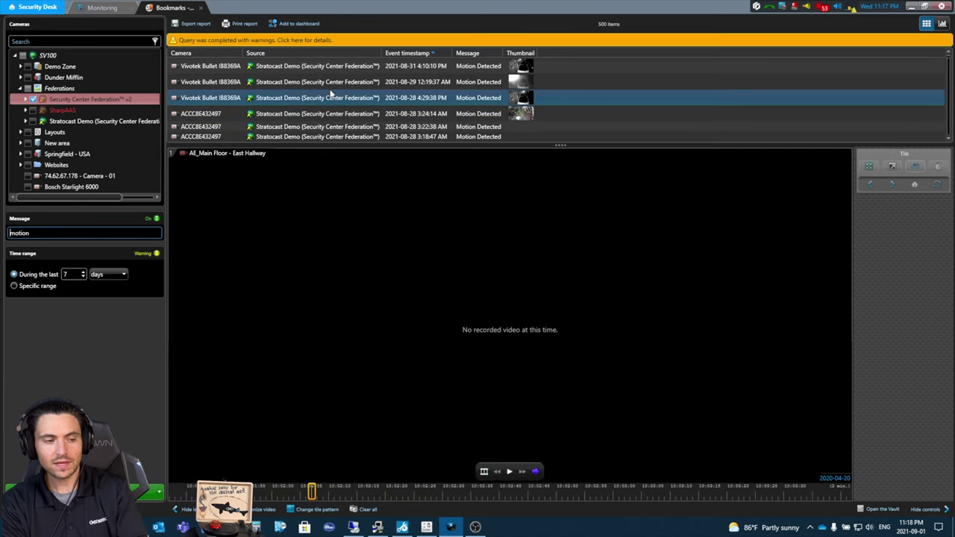
click(328, 82)
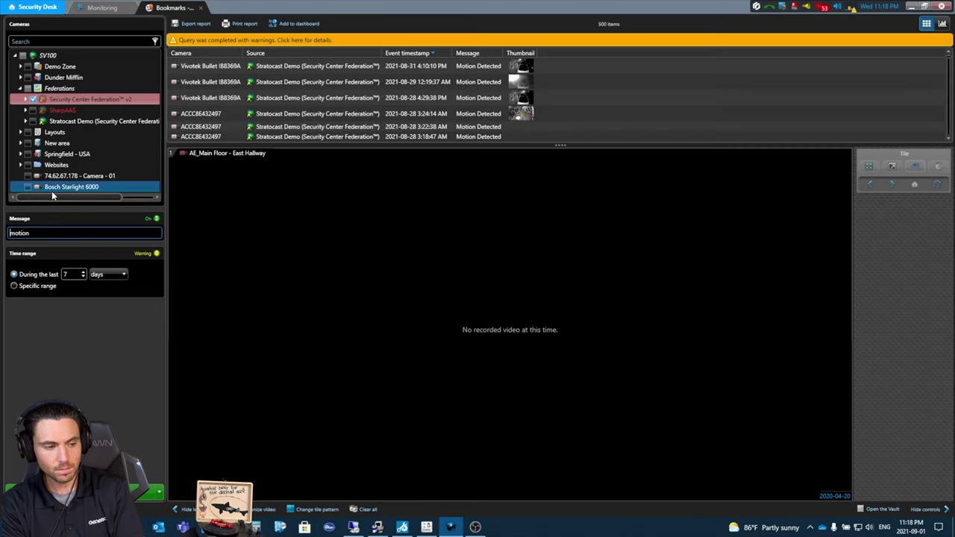
key(ctrl+a)
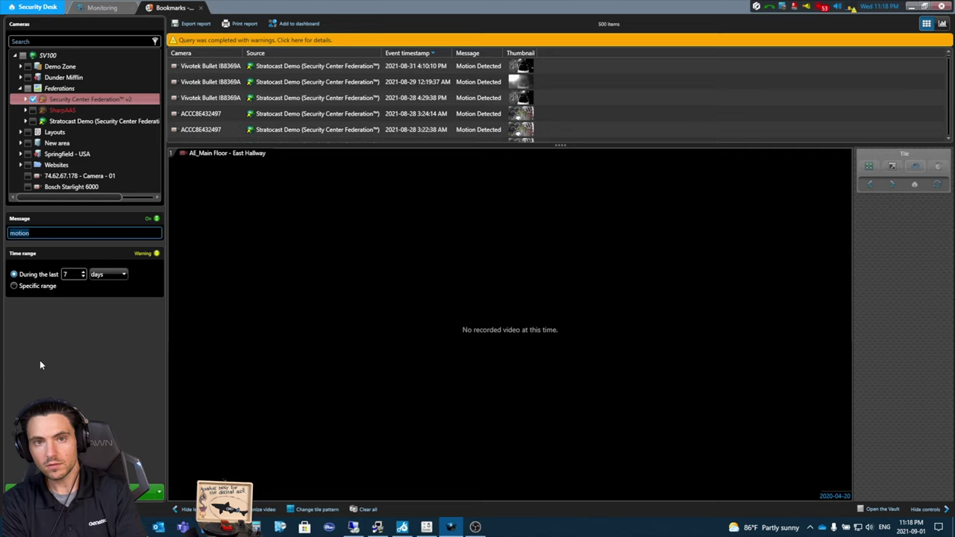
click(640, 97)
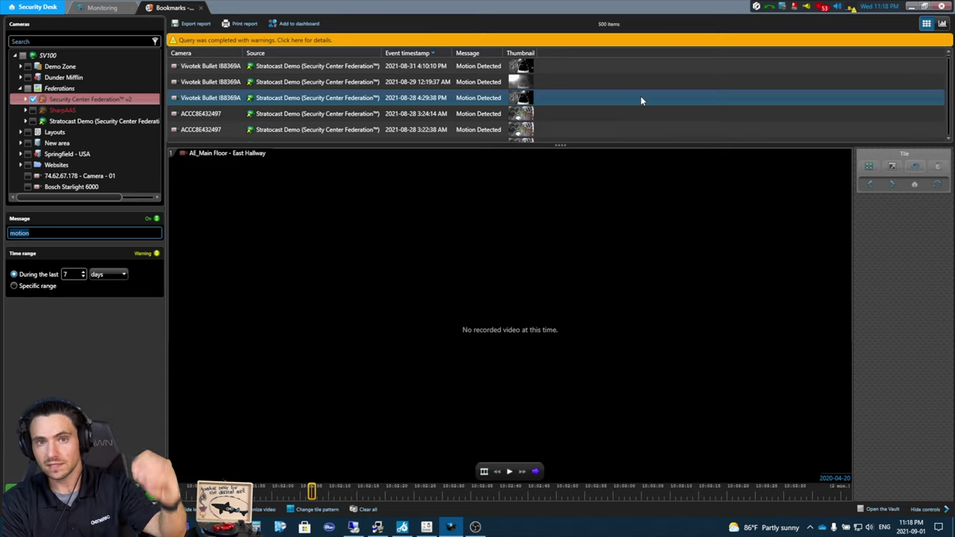
- Display the bookmarks report as a chart and group its data by hour
click(943, 24)
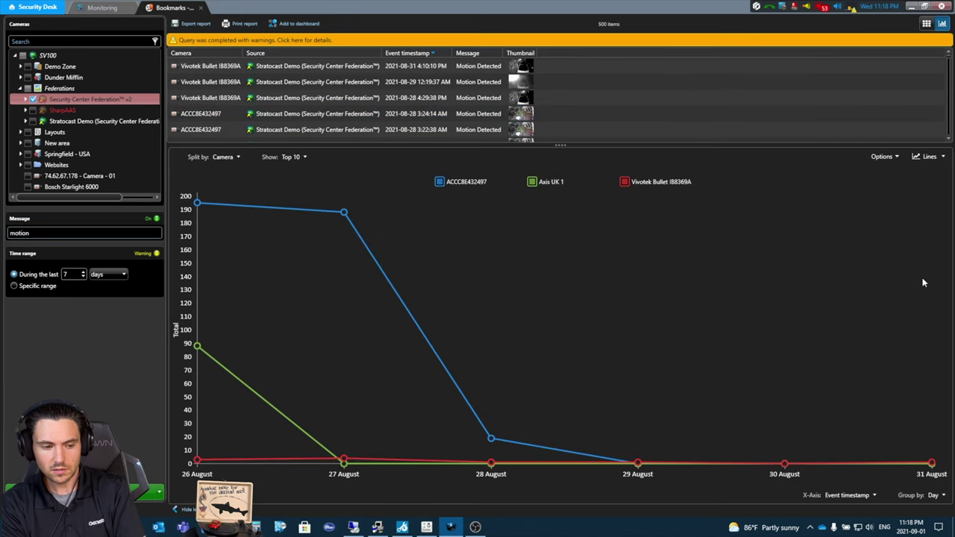
click(937, 494)
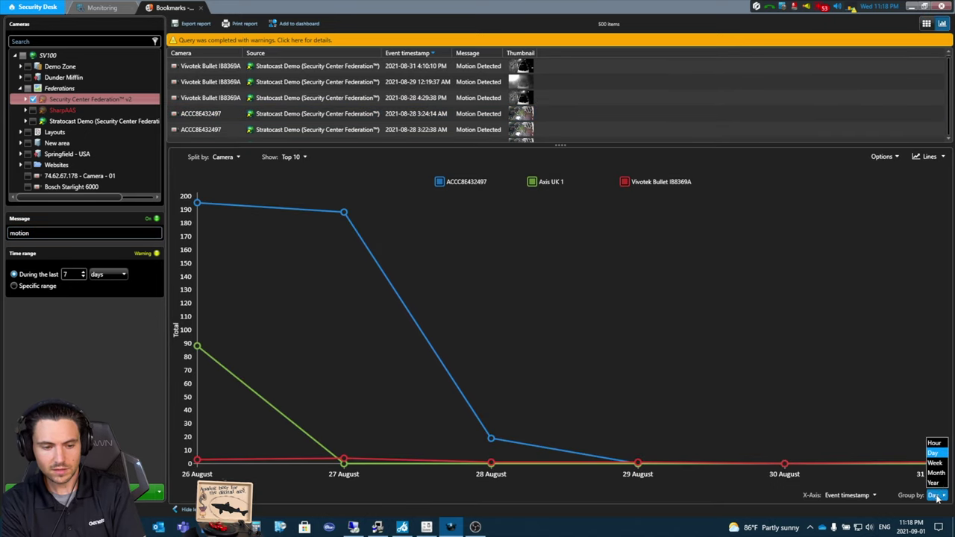
click(937, 444)
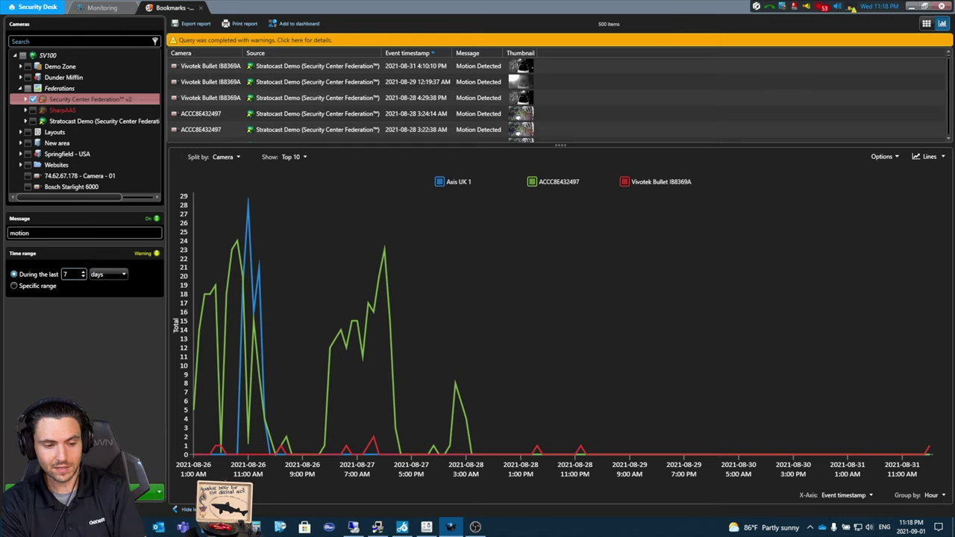
click(936, 495)
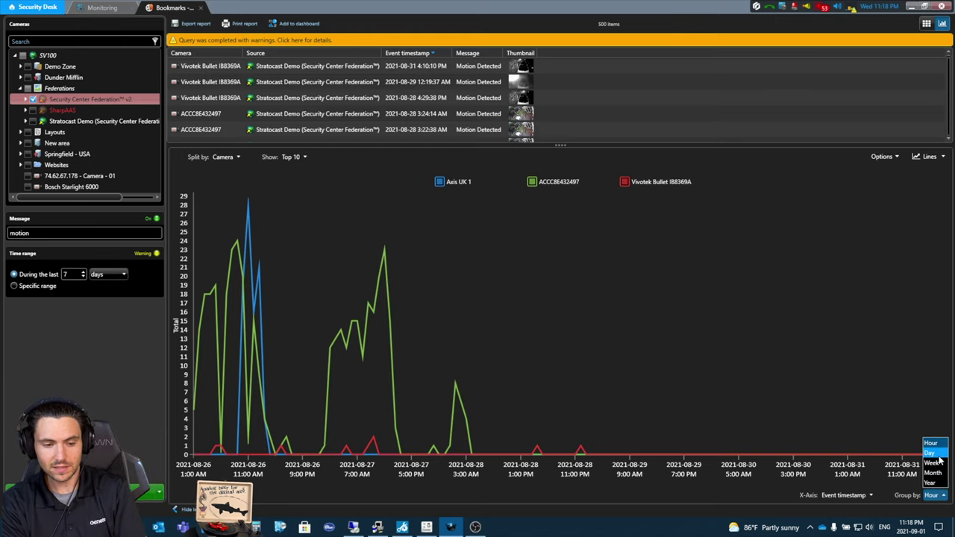